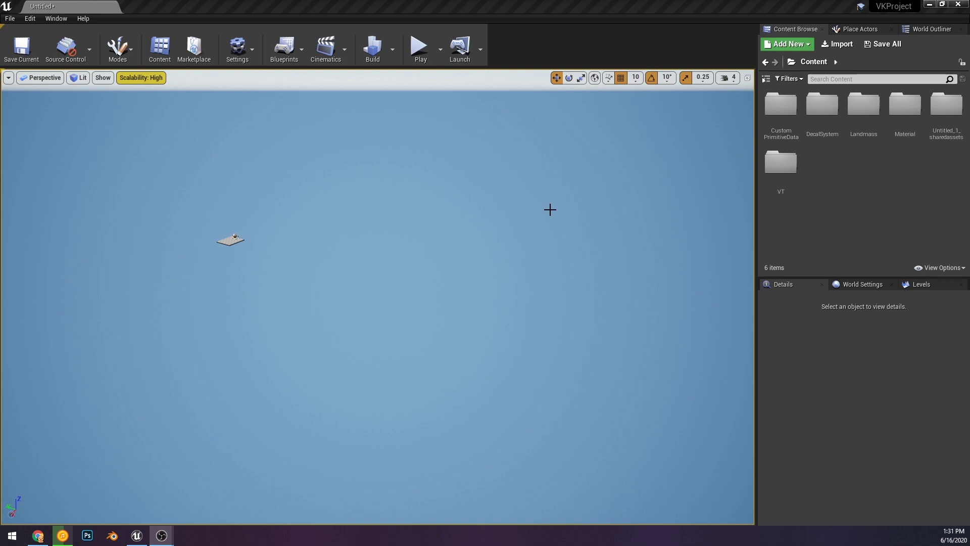
Step: Create a new landscape with 63×63 quad sections, 1×1 section per component and 8 × 8 components
right_click_drag(551, 217, 516, 199)
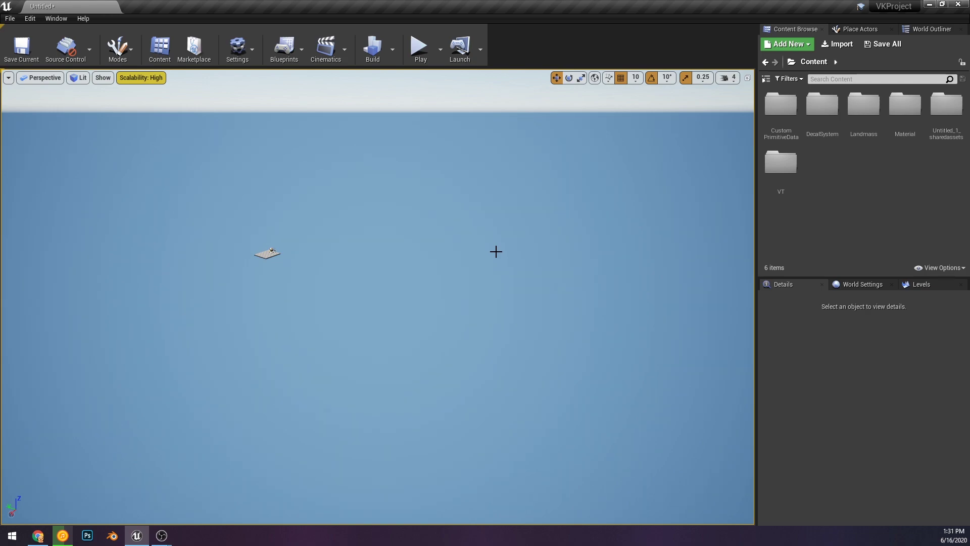
left_click(117, 48)
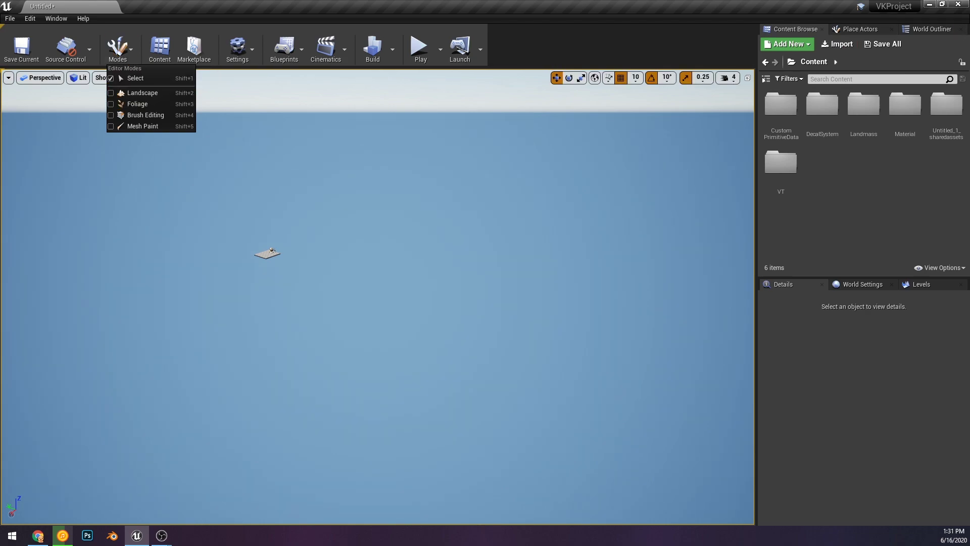
left_click(858, 30)
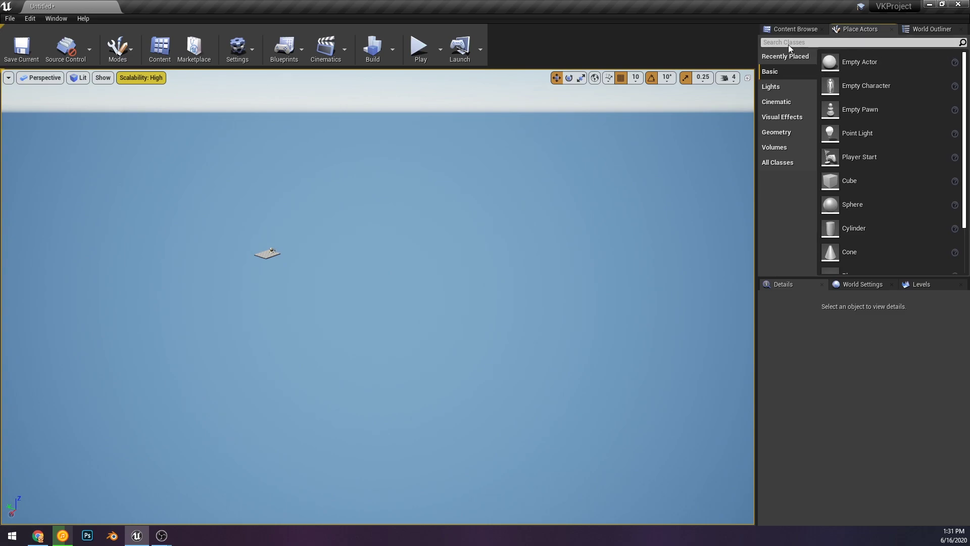
left_click(117, 51)
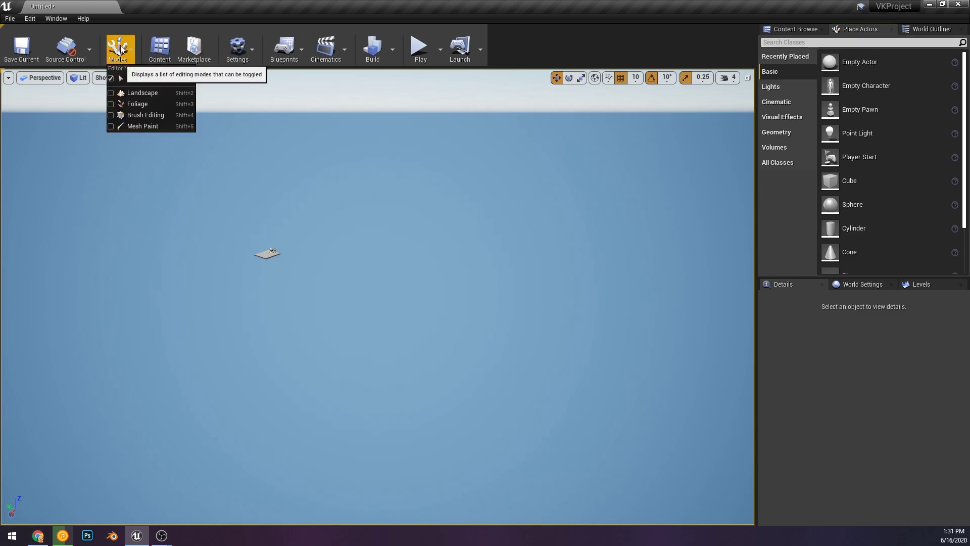
left_click(175, 94)
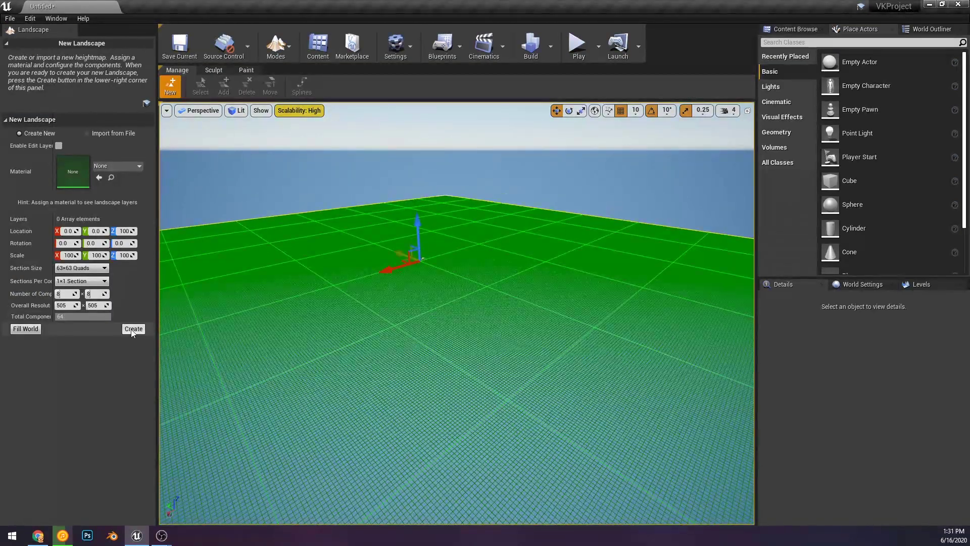
left_click(133, 328)
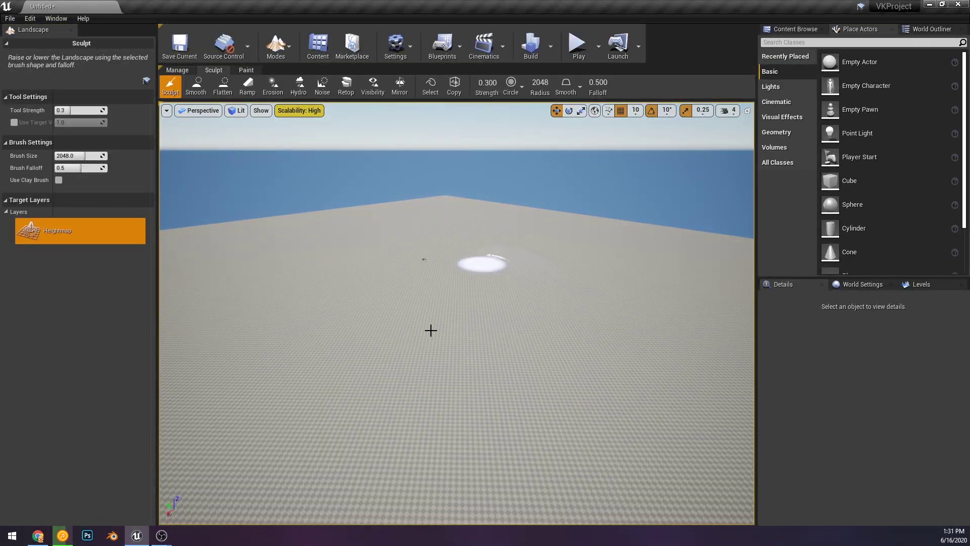
Step: Sculpt several hills near the middle of the landscape with the 2048 brush at 0.3 strength, and return to Select mode
mouse_move(438, 329)
left_mouse_down()
mouse_move(390, 290)
mouse_move(600, 265)
mouse_move(472, 289)
left_mouse_up()
mouse_move(476, 293)
right_mouse_down()
mouse_move(474, 222)
mouse_move(465, 284)
right_mouse_up()
key("w")
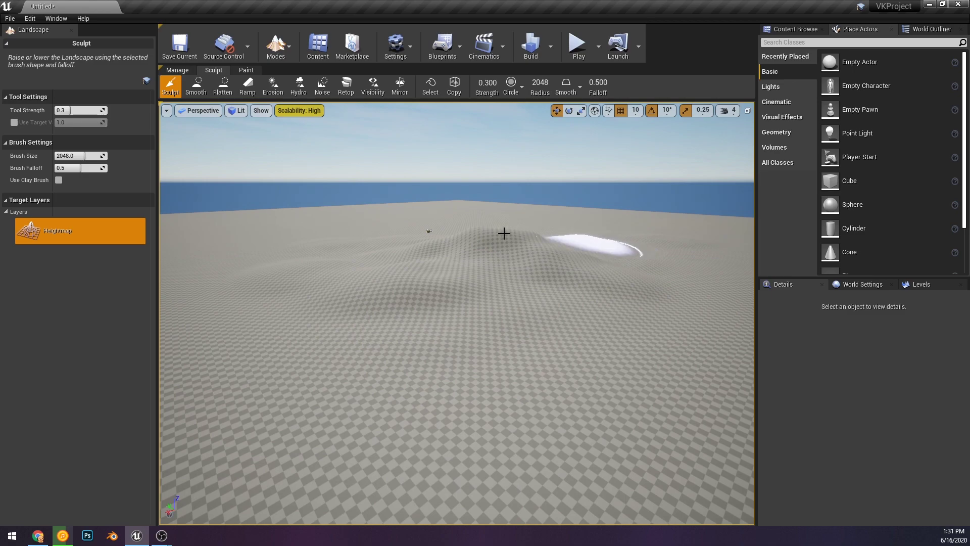
key("shift+1")
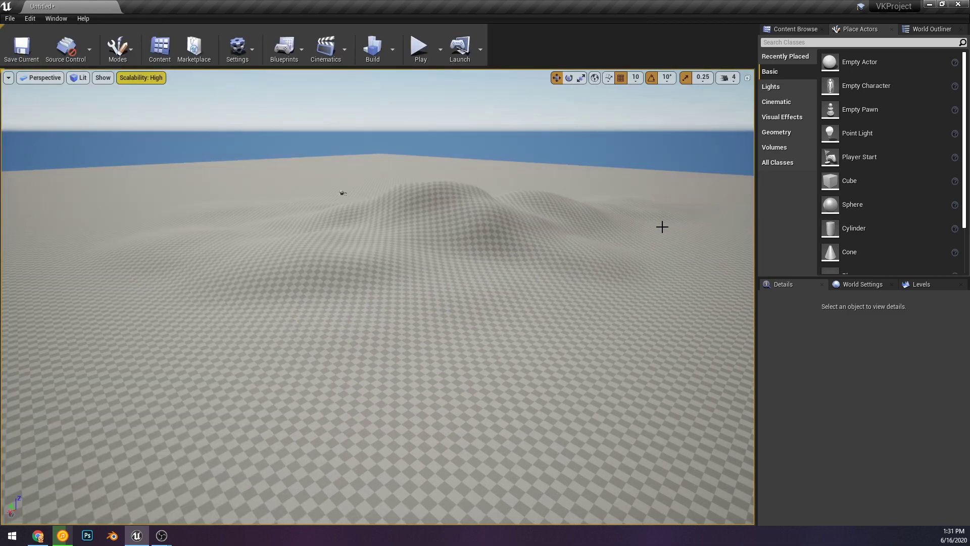
right_click_drag(549, 235, 564, 234)
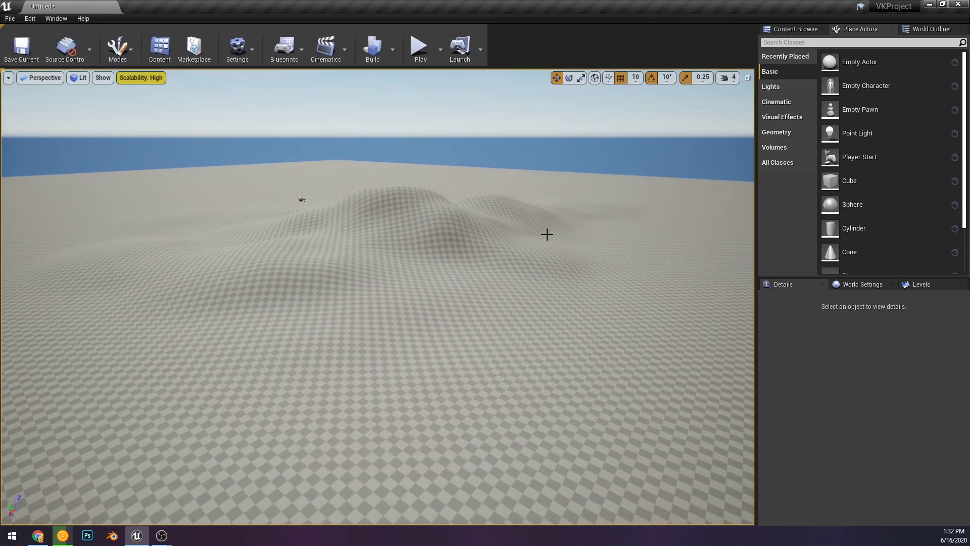
Step: Search the plugins for "land" to check whether the Landmass plugin is enabled, and close the plugin list
left_click(237, 47)
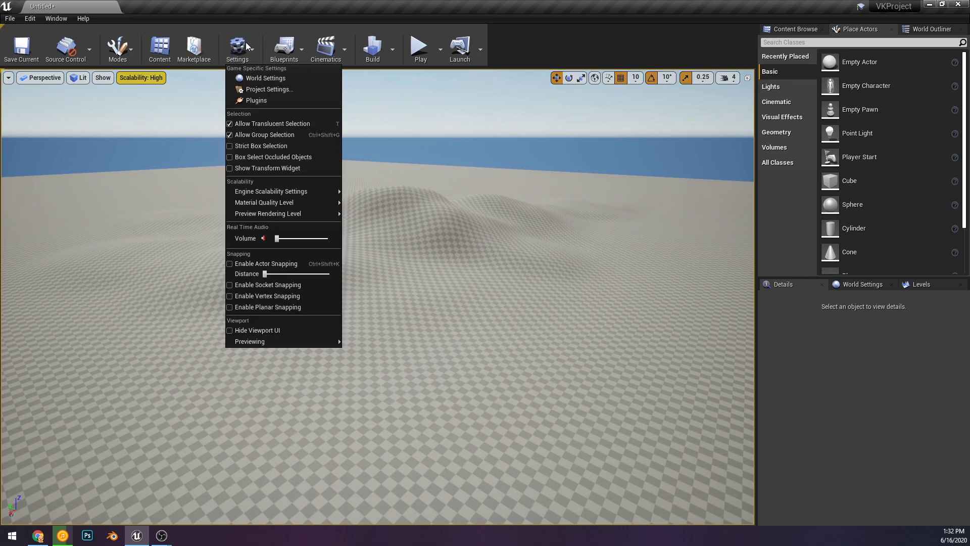
left_click(262, 100)
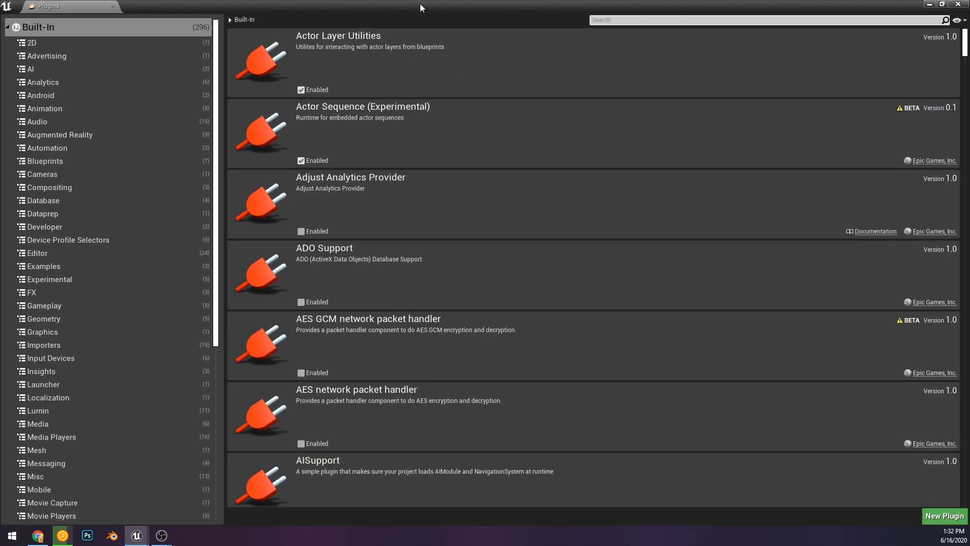
type("land")
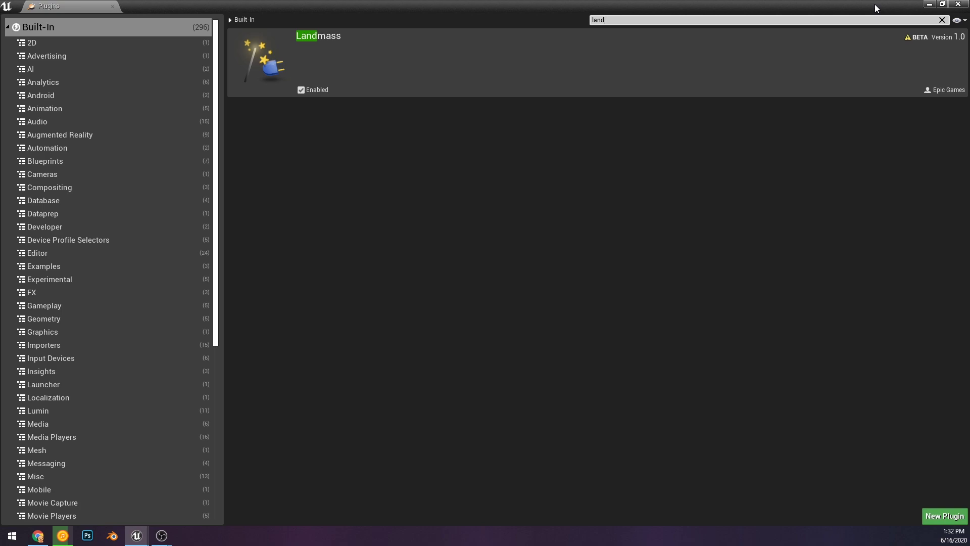
left_click(959, 5)
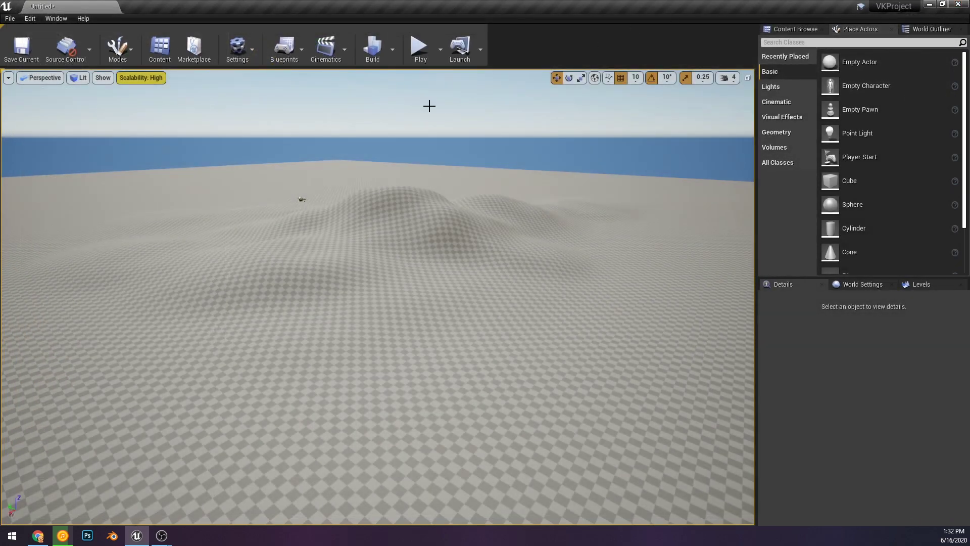
Step: Enable edit layers on the landscape, accept clearing the undo buffer, and reselect the landscape
left_click(405, 186)
scroll(896, 363, "down", 5)
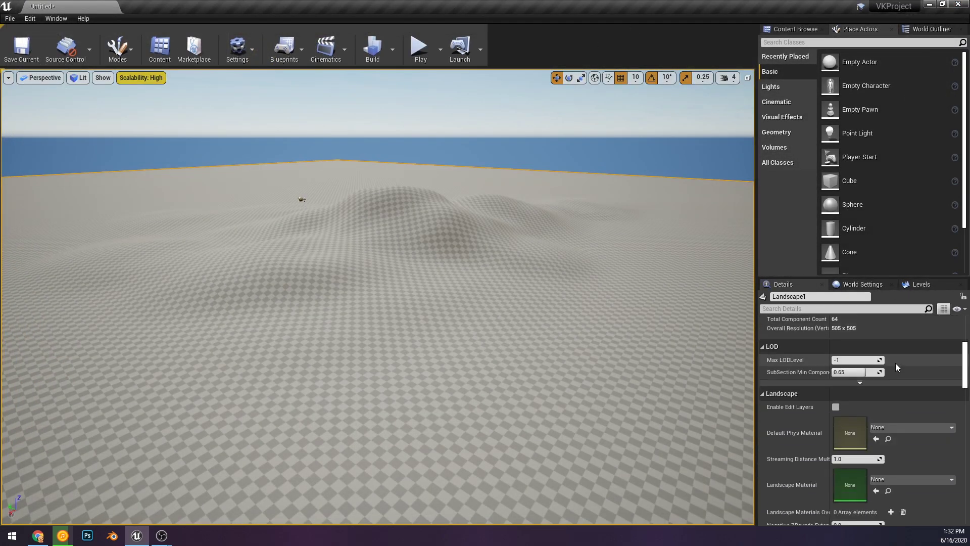
scroll(875, 351, "up", 3)
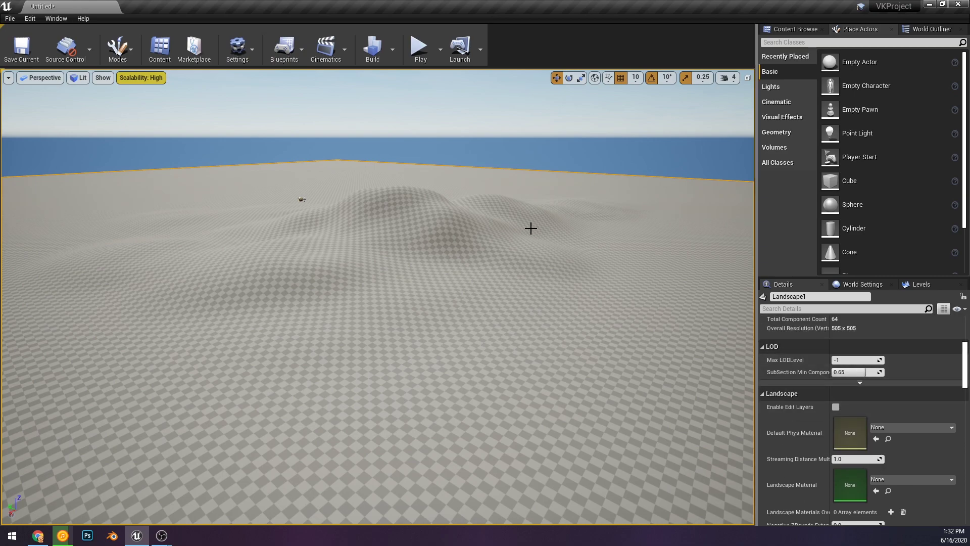
scroll(832, 399, "down", 3)
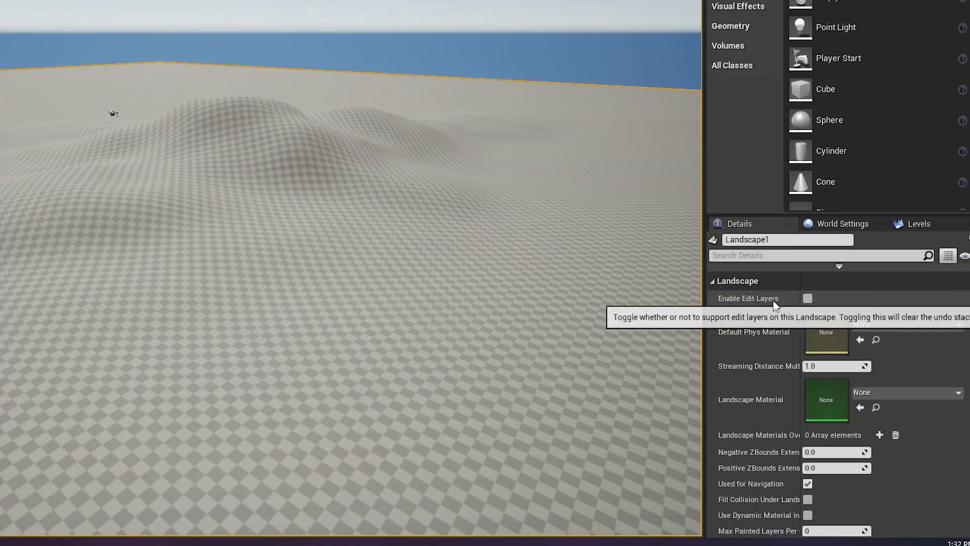
left_click(808, 298)
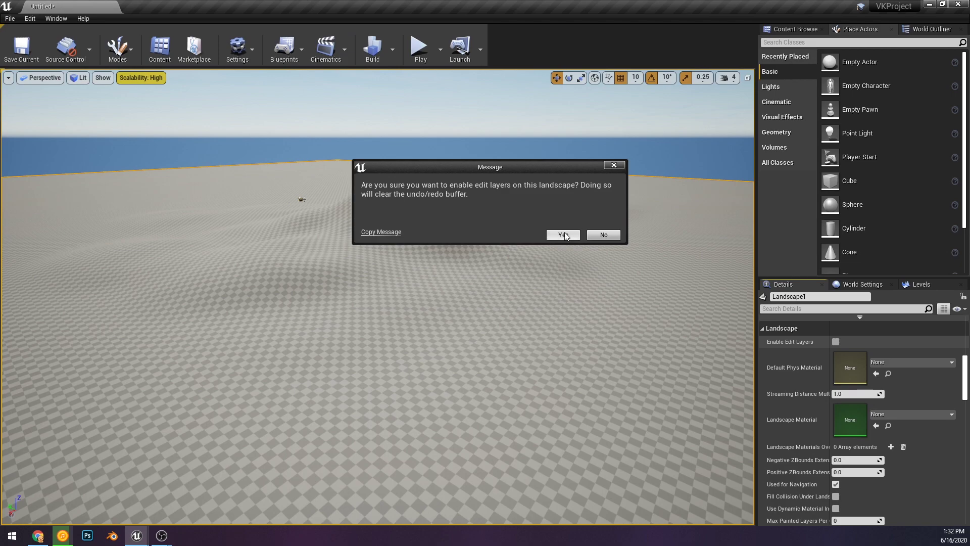
left_click(564, 235)
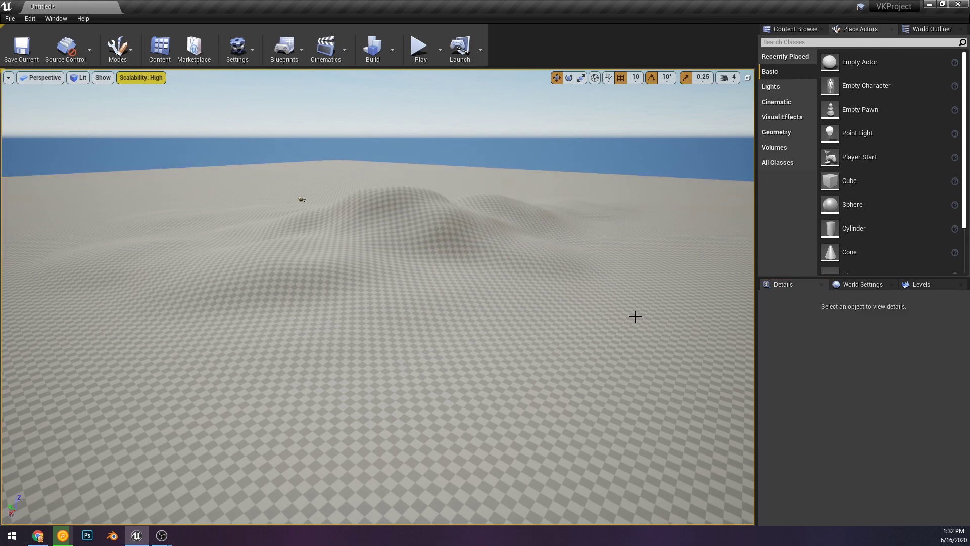
left_click(434, 228)
Step: Switch to Landscape mode, activate the Blueprint sculpting tool and choose CustomBrush_Landmass as its brush
mouse_move(620, 256)
right_mouse_down()
mouse_move(600, 247)
mouse_move(609, 247)
right_mouse_up()
left_click(117, 48)
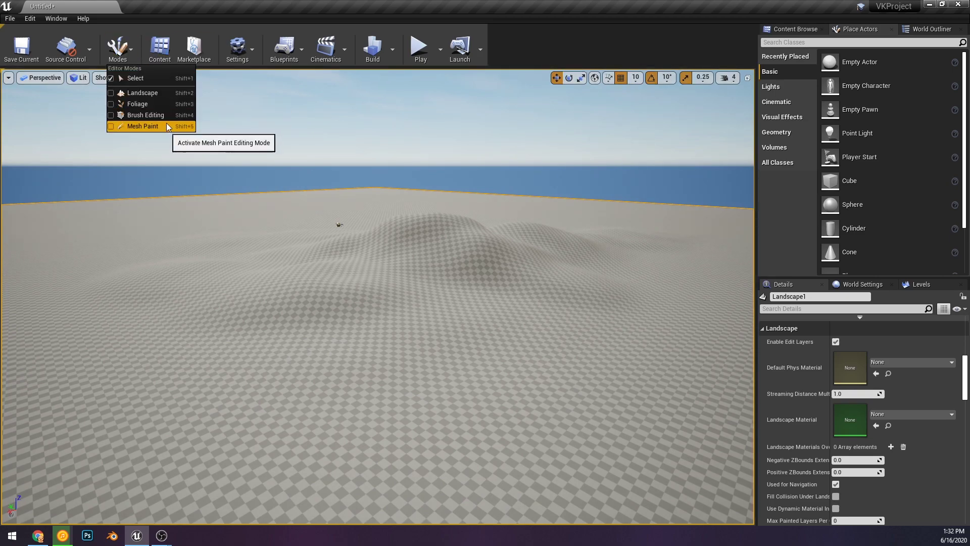
left_click(167, 91)
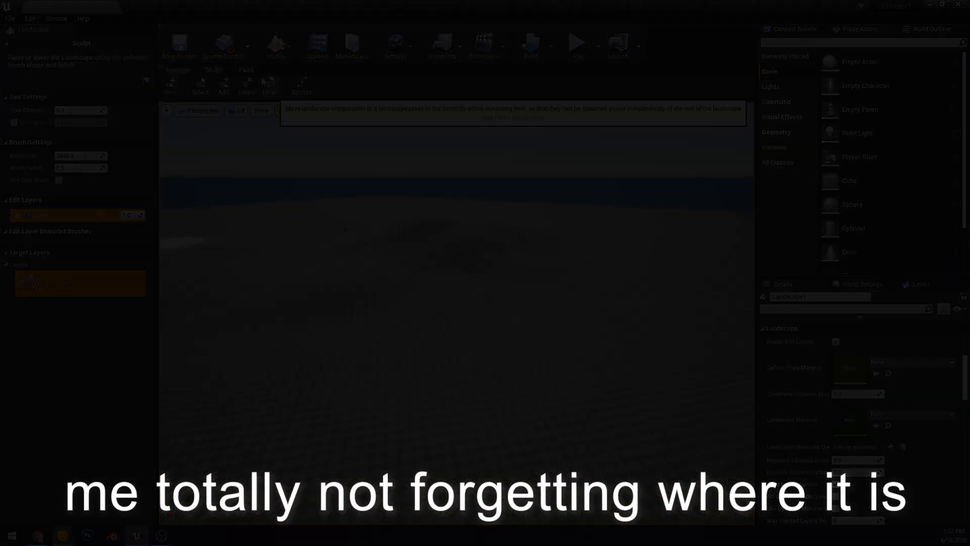
left_click(205, 82)
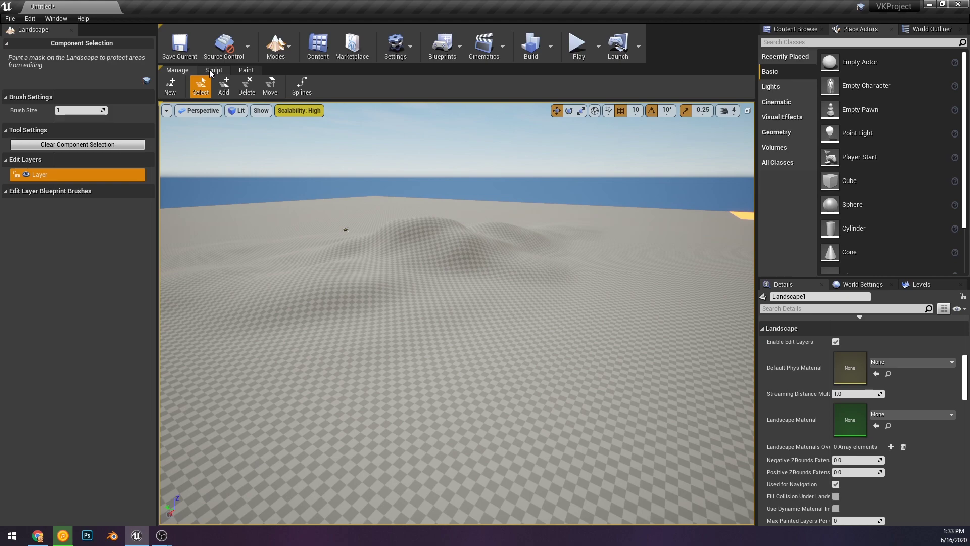
left_click(212, 70)
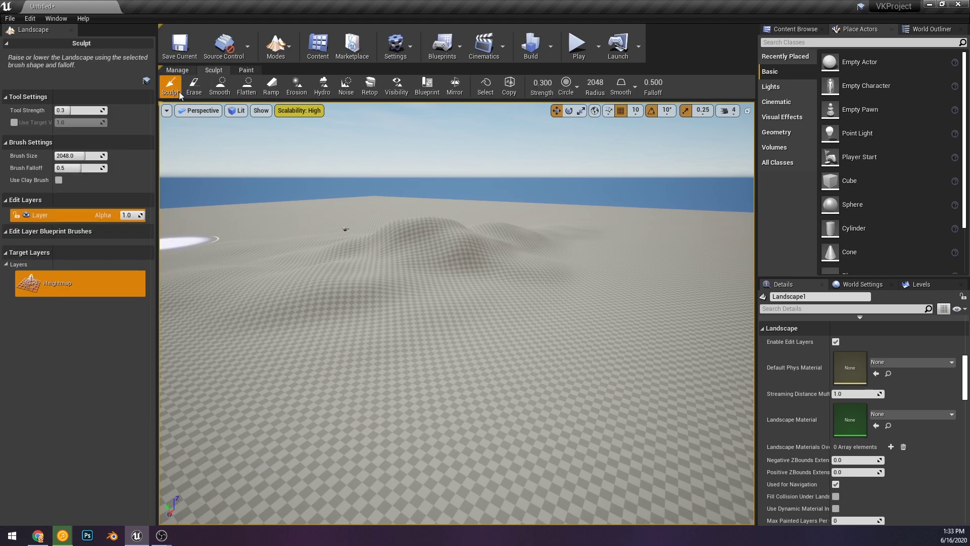
left_click(430, 93)
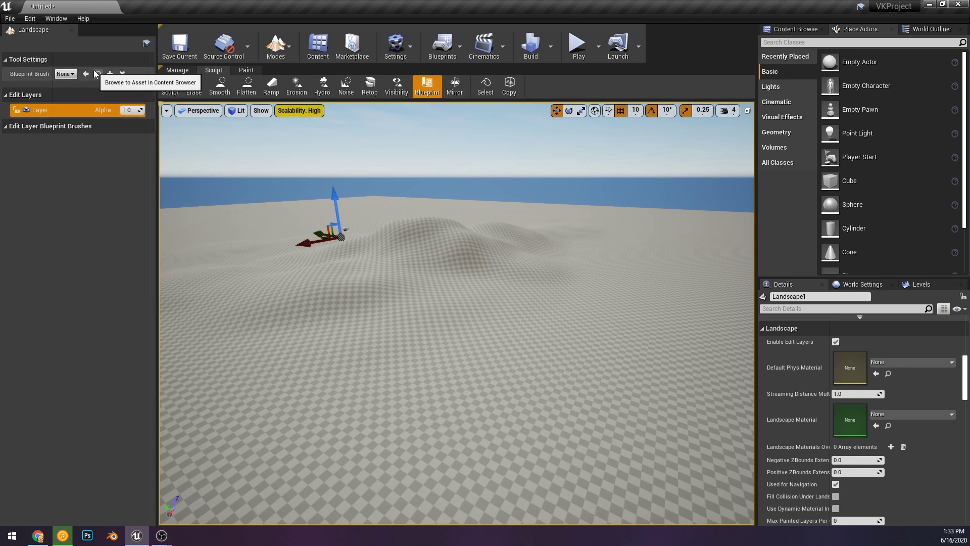
left_click(73, 75)
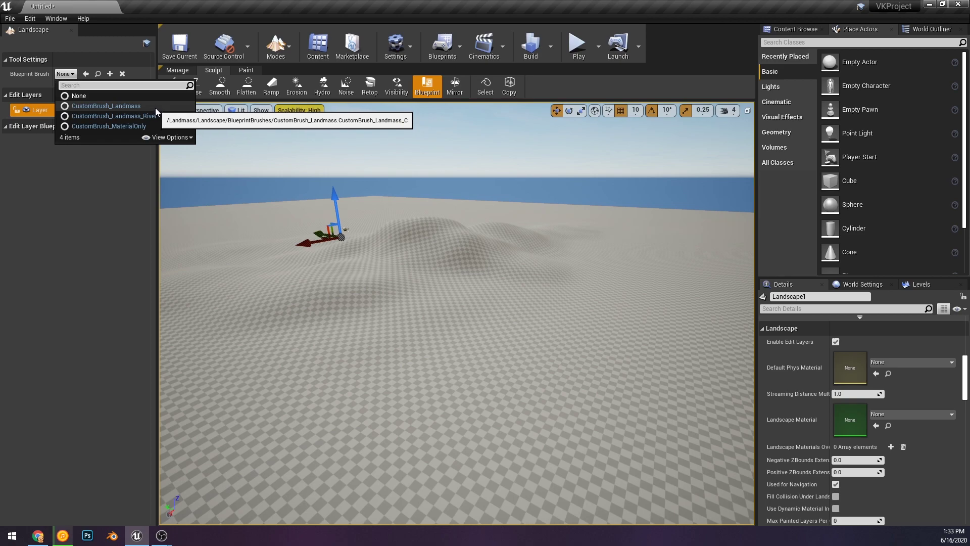
left_click(90, 104)
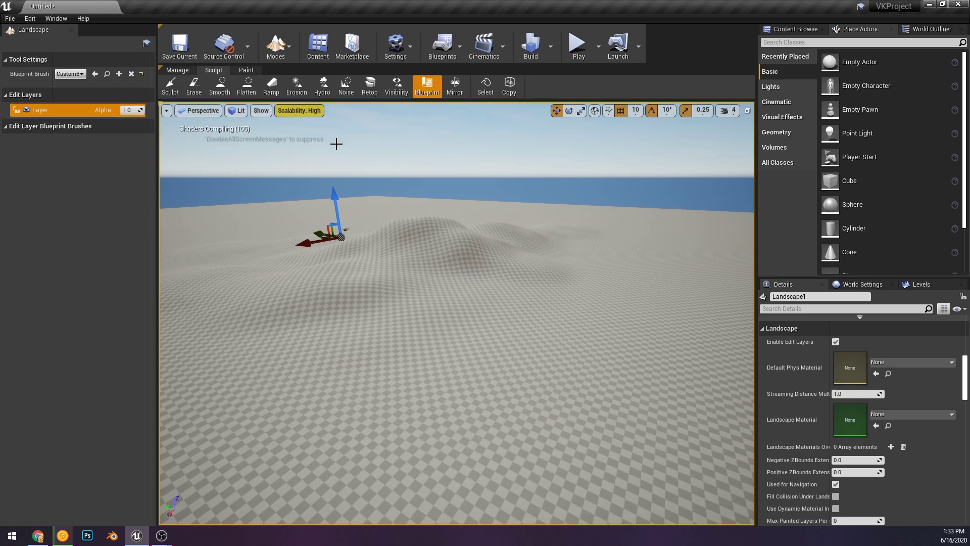
Step: Show the Content Browser's source folder tree and look through its content and plugin folders
left_click(794, 28)
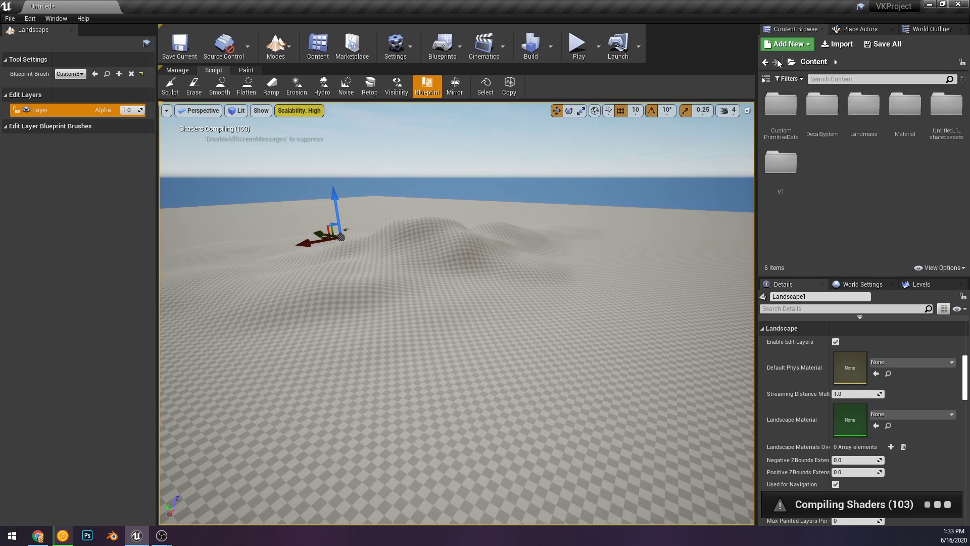
left_click(767, 78)
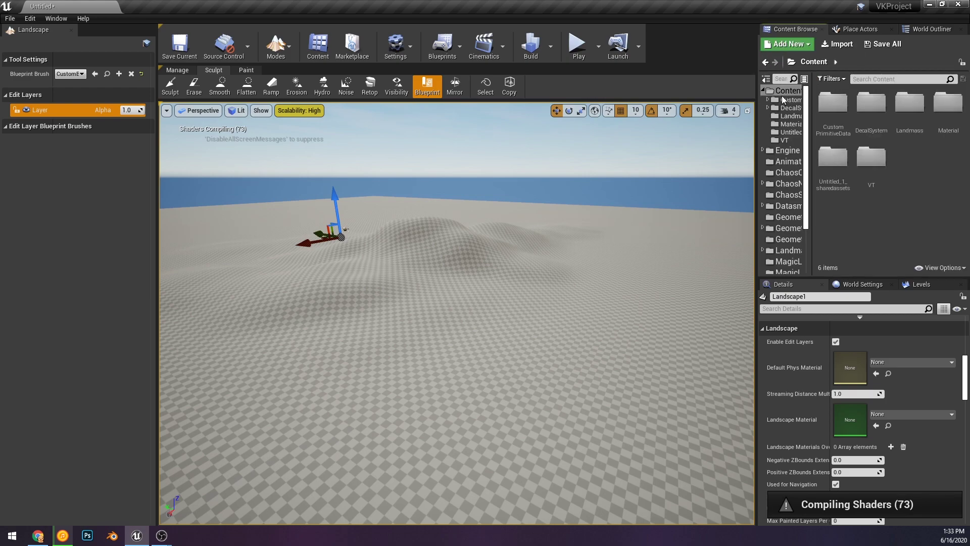
scroll(783, 192, "down", 3)
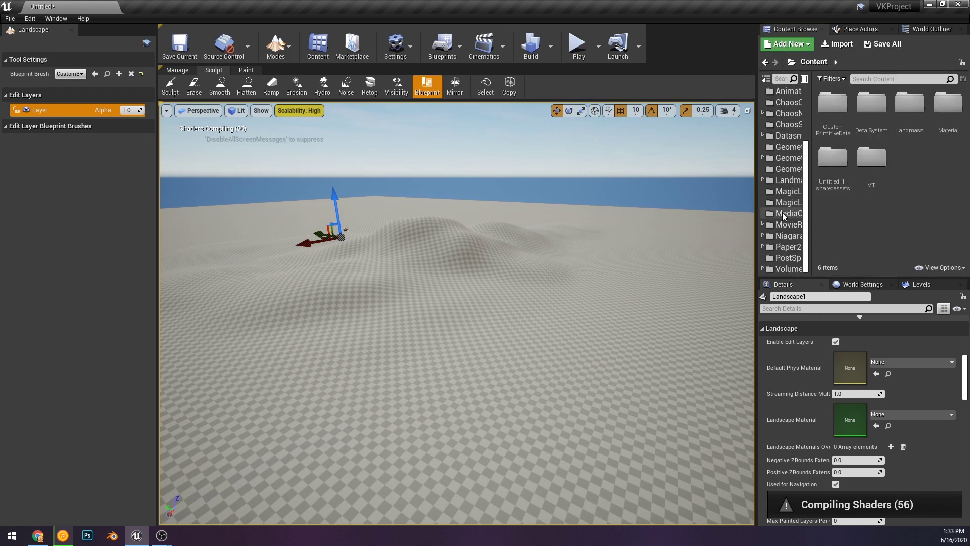
scroll(784, 217, "up", 3)
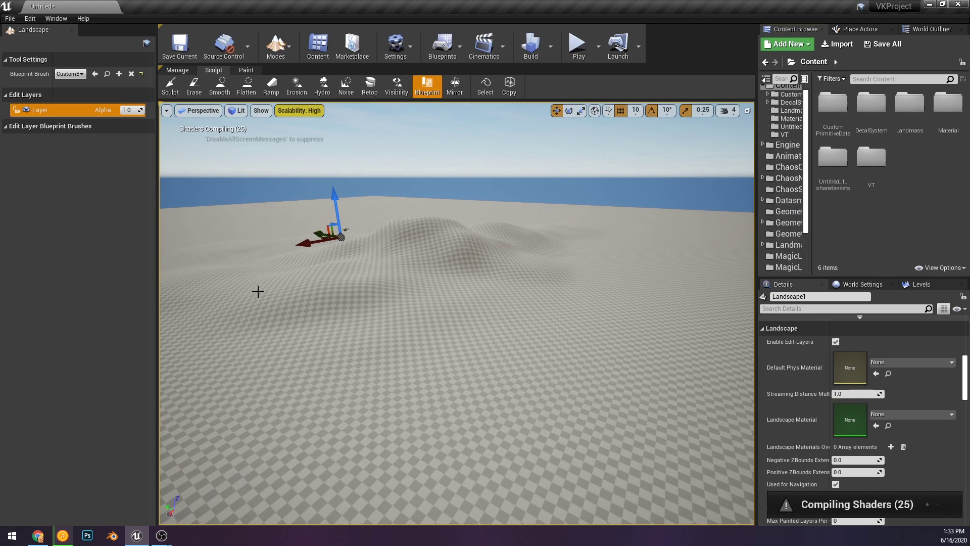
Step: Place a CustomBrush_Landmass brush on the landscape in front of the sculpted hills
left_click(408, 298)
right_click_drag(510, 293, 470, 287)
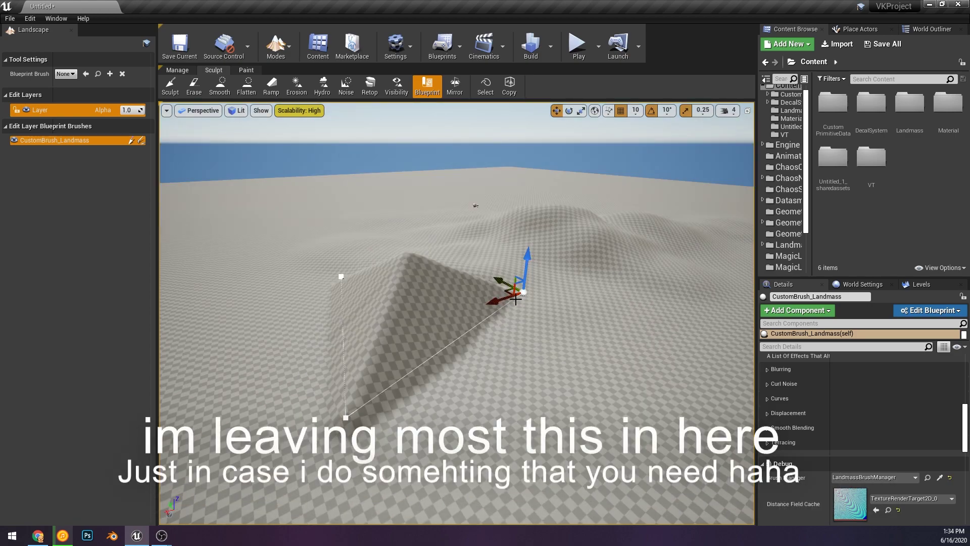
left_click_drag(502, 280, 549, 293)
mouse_move(593, 310)
right_mouse_down()
mouse_move(569, 328)
mouse_move(589, 307)
mouse_move(601, 310)
right_mouse_up()
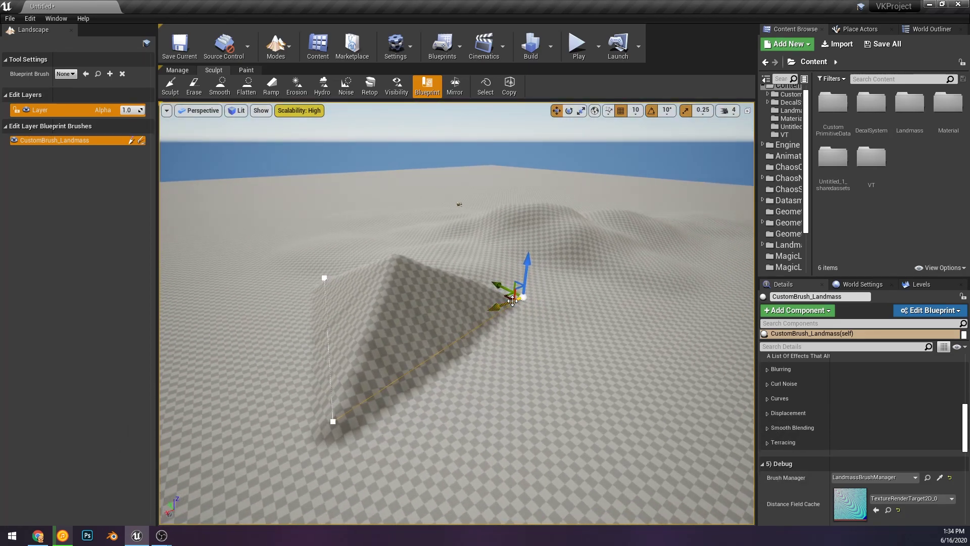
Step: Choose CustomBrush_Landmass again and place a second brush on the landscape in front of the first one
left_click(66, 74)
left_click(107, 105)
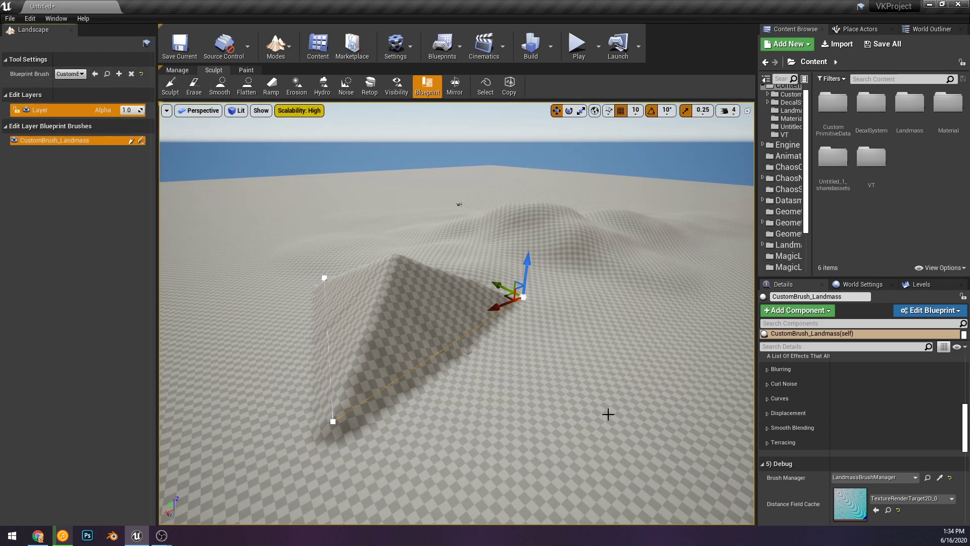
left_click(634, 401)
mouse_move(513, 364)
right_mouse_down()
mouse_move(566, 404)
mouse_move(514, 364)
right_mouse_up()
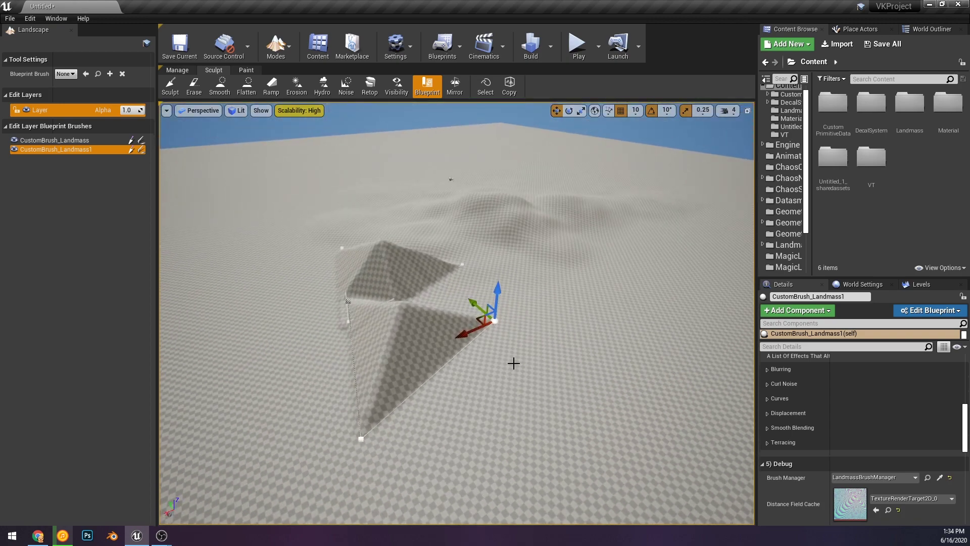
Step: Move and raise the second Landmass brush to form a larger mountain overlapping the first one
right_click_drag(469, 318, 493, 318)
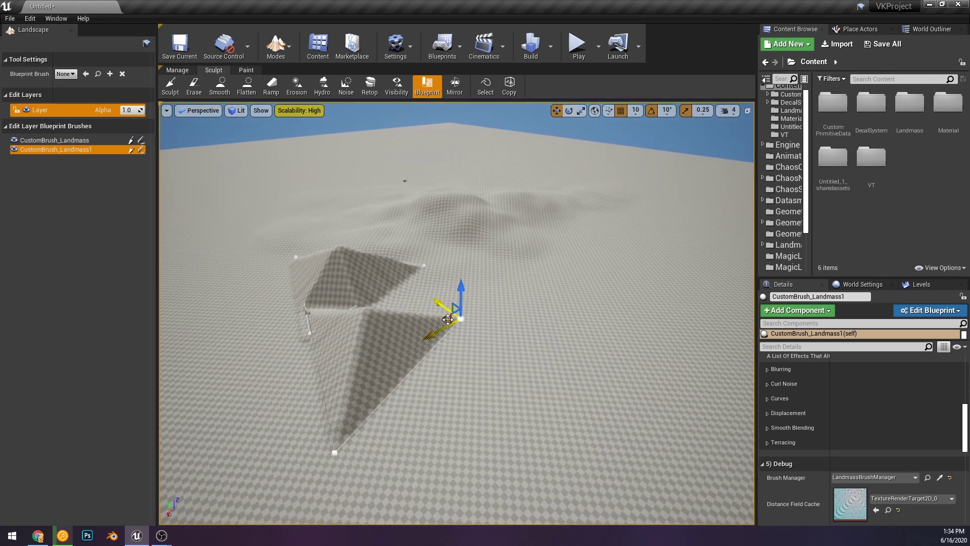
mouse_move(450, 318)
left_mouse_down()
mouse_move(667, 304)
mouse_move(500, 181)
mouse_move(359, 257)
mouse_move(573, 334)
mouse_move(566, 326)
mouse_move(583, 250)
mouse_move(619, 192)
mouse_move(642, 188)
left_mouse_up()
right_click_drag(458, 313, 514, 247)
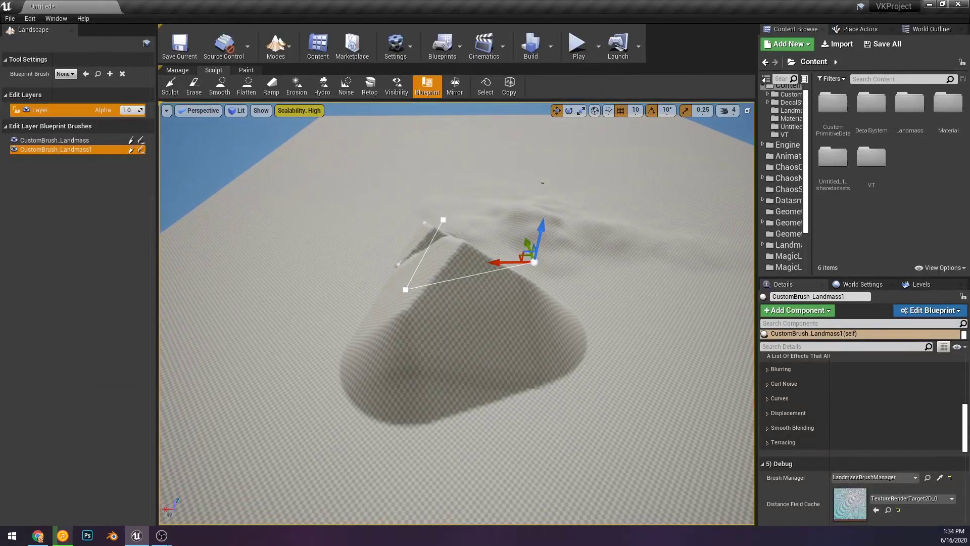
Step: Extend the second Landmass brush's spline with extra points and spread them out to form a long, curved ridge
left_click(443, 221)
left_click_drag(416, 219, 163, 221)
right_click_drag(407, 288, 316, 291)
right_click_drag(227, 181, 371, 177)
left_click_drag(418, 175, 549, 104)
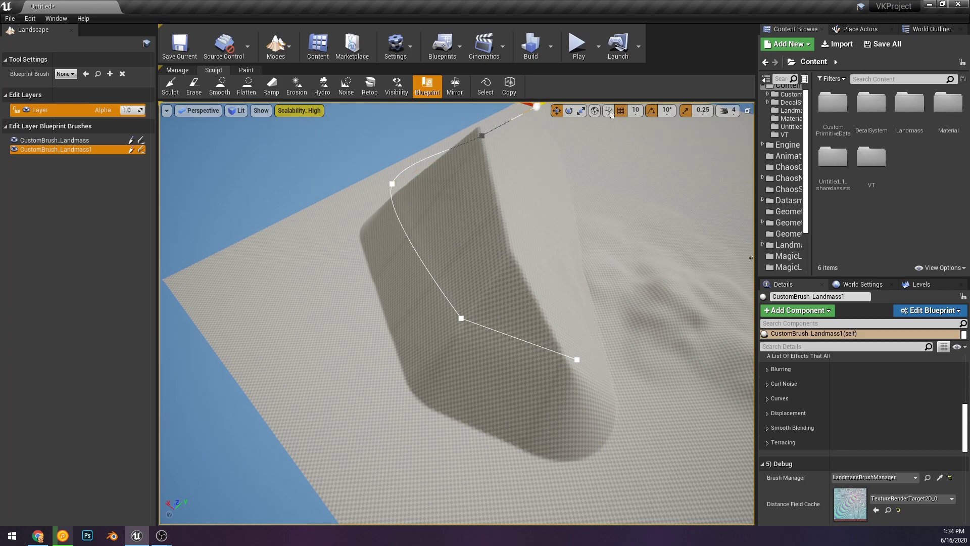
right_click_drag(522, 251, 462, 204)
left_click_drag(462, 204, 479, 259)
right_click_drag(478, 260, 564, 312)
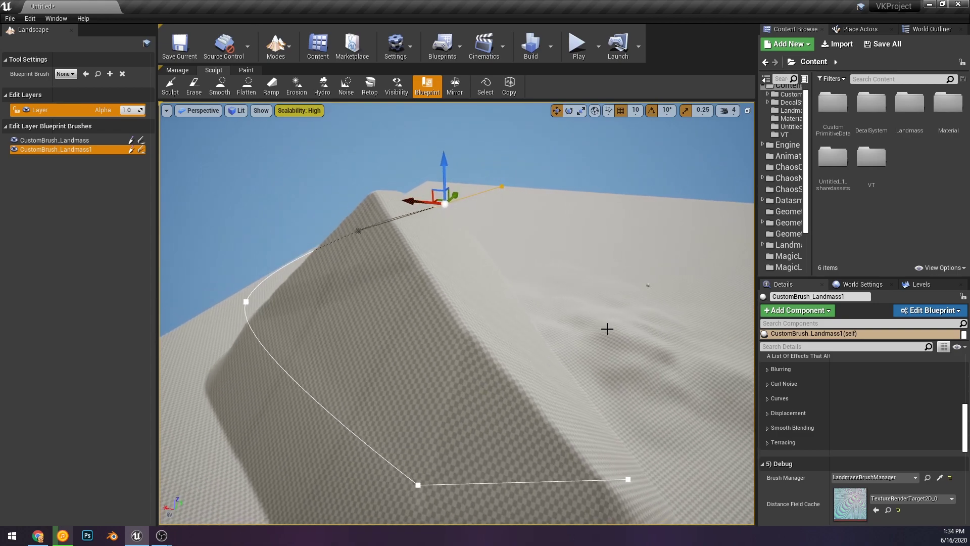
Step: Apply Auto Spline Tangents to the second Landmass brush to smooth its spline
scroll(805, 399, "up", 6)
scroll(817, 396, "up", 5)
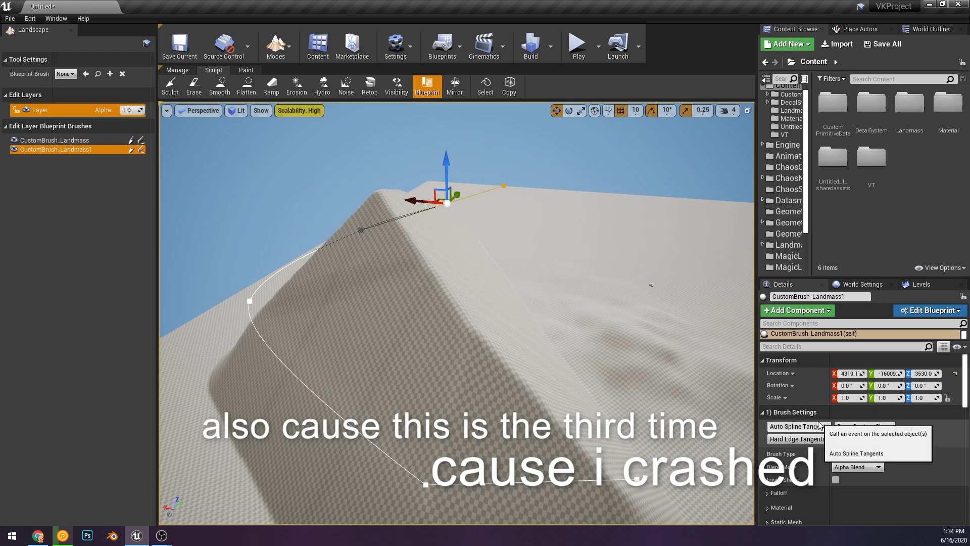
left_click(799, 426)
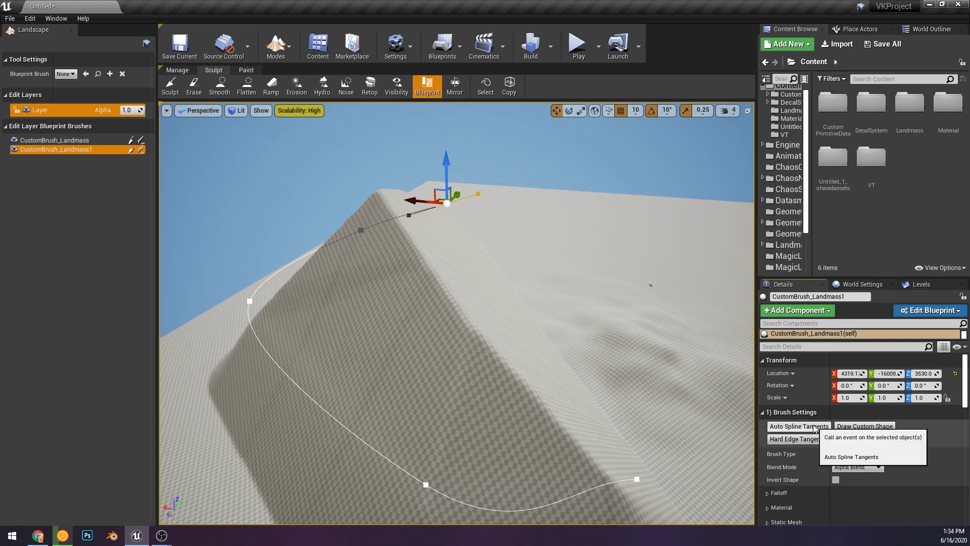
scroll(860, 424, "down", 1)
scroll(860, 423, "down", 3)
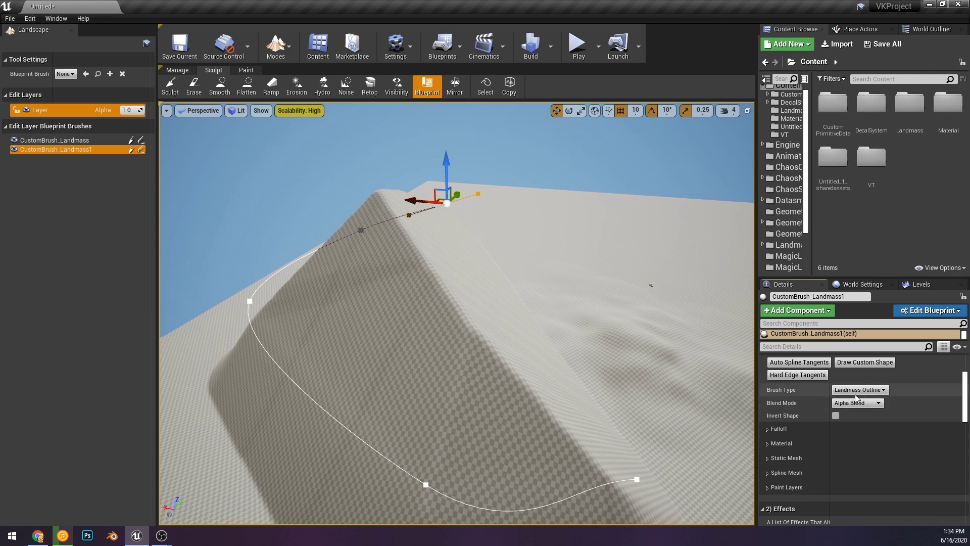
scroll(836, 412, "up", 3)
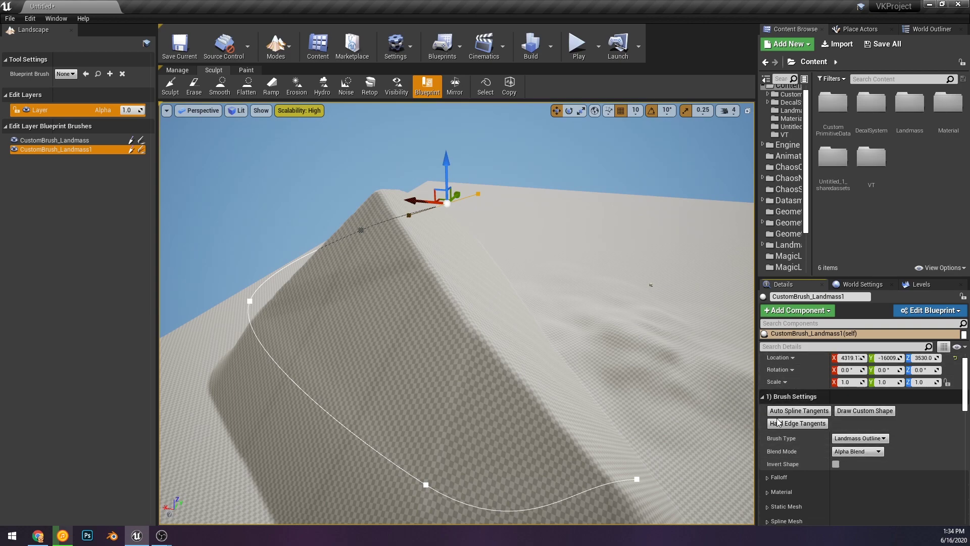
scroll(880, 409, "down", 1)
Step: Check the Brush Type options and set the second Landmass brush's Blend Mode to Min
left_click(880, 407)
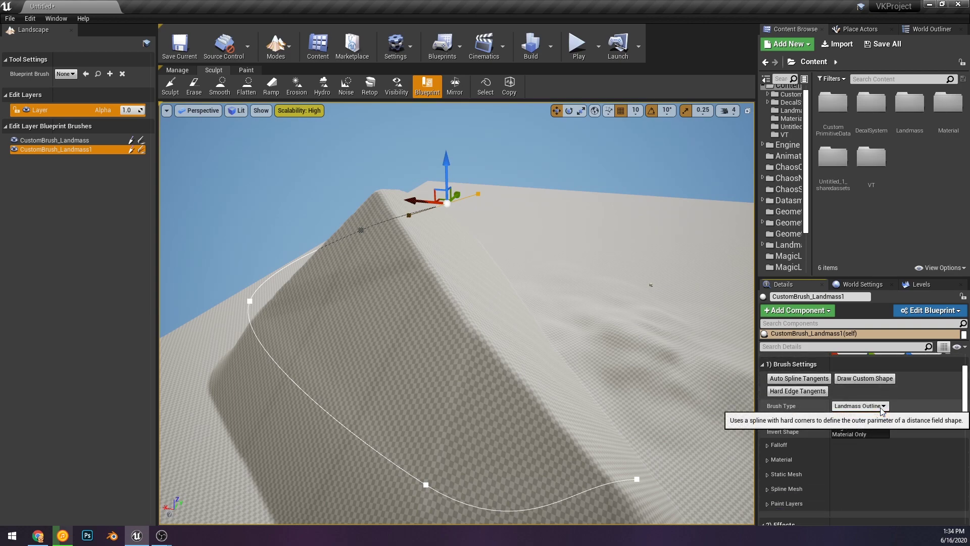
left_click(855, 414)
left_click(857, 419)
left_click(841, 434)
Step: Try moving the second Landmass brush with the Min blend active, and undo the move
right_click_drag(371, 295, 400, 234)
key("q")
left_click_drag(543, 157, 538, 190)
key("ctrl+z")
left_click(477, 207)
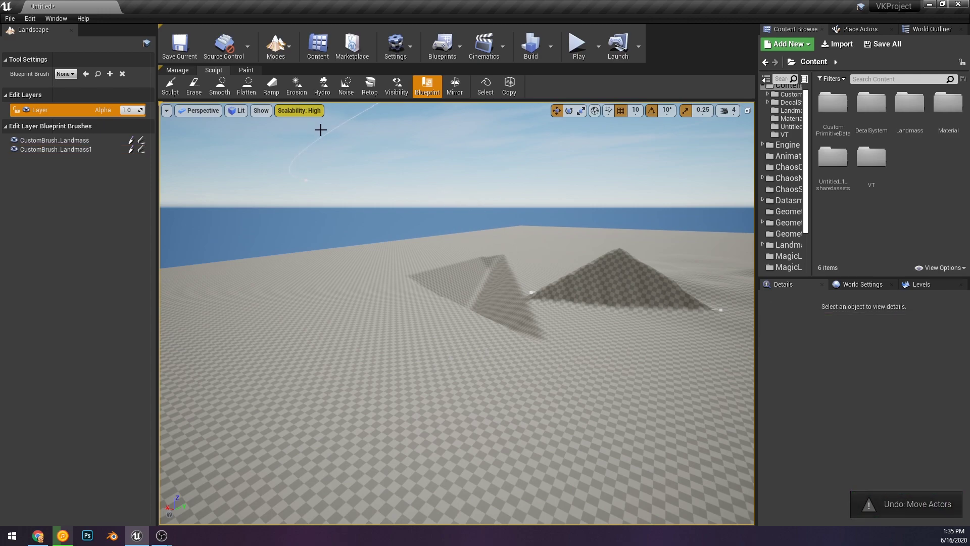
Step: Select the second Landmass brush from the blueprint brush list and lower its spline to the terrain around the first brush
left_click(47, 140)
key("s")
right_click_drag(463, 244, 501, 250)
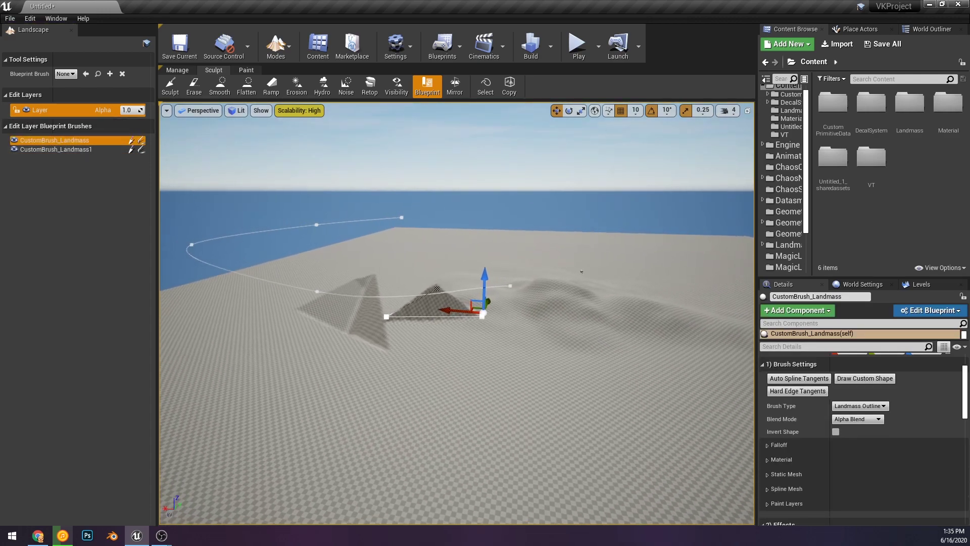
left_click(50, 150)
mouse_move(516, 251)
left_mouse_down()
mouse_move(498, 445)
mouse_move(485, 134)
mouse_move(465, 420)
mouse_move(470, 406)
left_mouse_up()
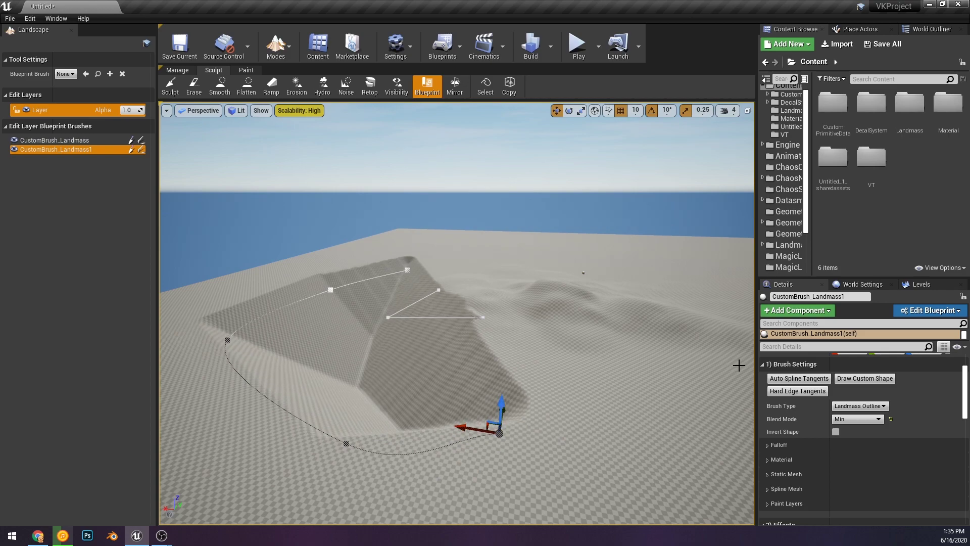
Step: Toggle Invert Shape on and off for the second Landmass brush and set its Blend Mode to Alpha Blend
left_click(837, 432)
left_click(836, 434)
left_click(854, 420)
left_click(852, 428)
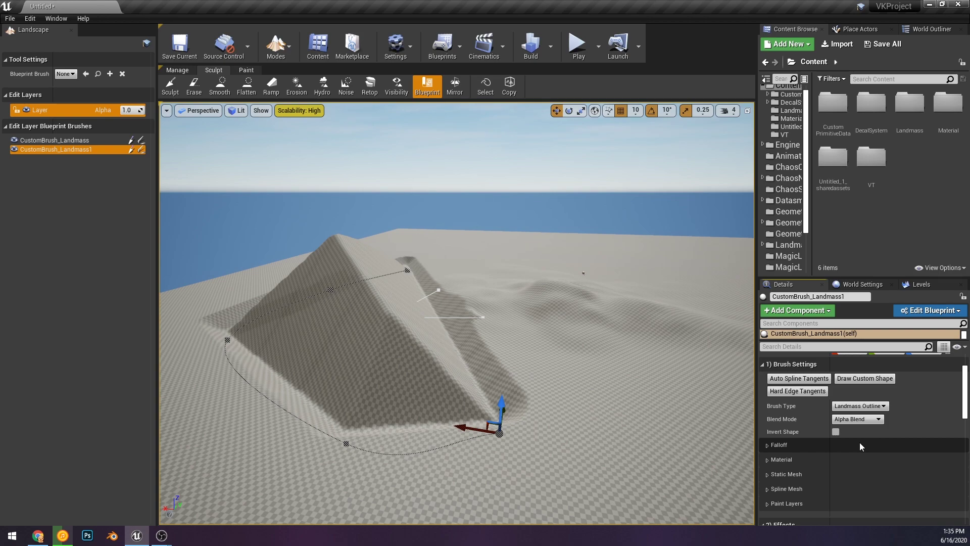
left_click(861, 419)
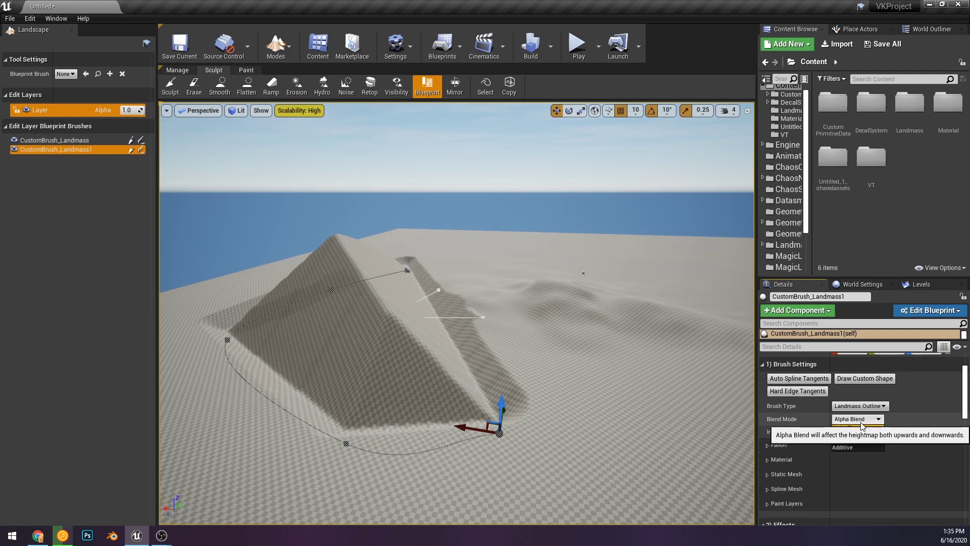
mouse_move(648, 362)
right_mouse_down()
mouse_move(627, 428)
mouse_move(632, 364)
right_mouse_up()
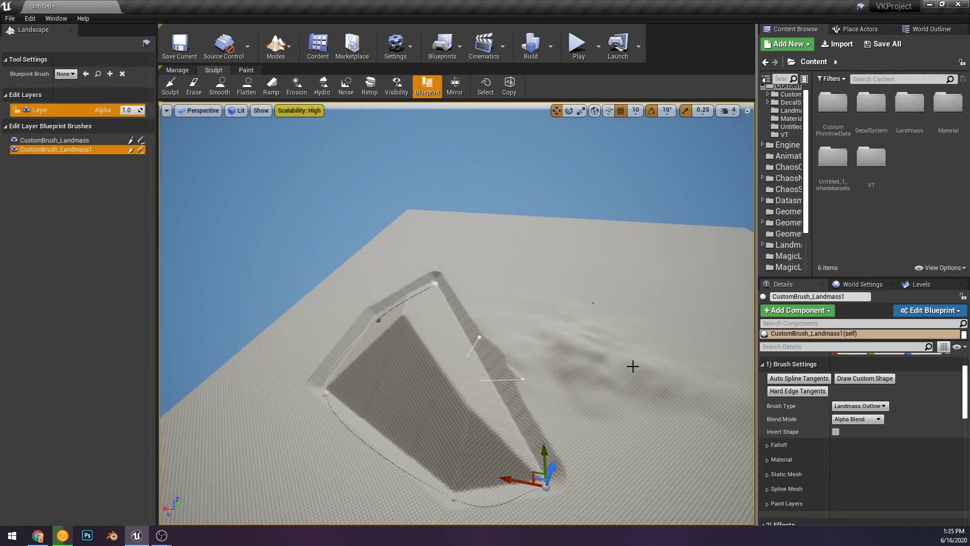
mouse_move(534, 470)
left_mouse_down()
mouse_move(685, 444)
mouse_move(631, 248)
mouse_move(468, 448)
mouse_move(694, 489)
mouse_move(697, 463)
mouse_move(576, 366)
mouse_move(550, 369)
mouse_move(561, 421)
mouse_move(552, 454)
mouse_move(477, 480)
mouse_move(634, 387)
mouse_move(526, 474)
left_mouse_up()
mouse_move(578, 343)
right_mouse_down()
mouse_move(577, 357)
mouse_move(511, 318)
mouse_move(566, 375)
right_mouse_up()
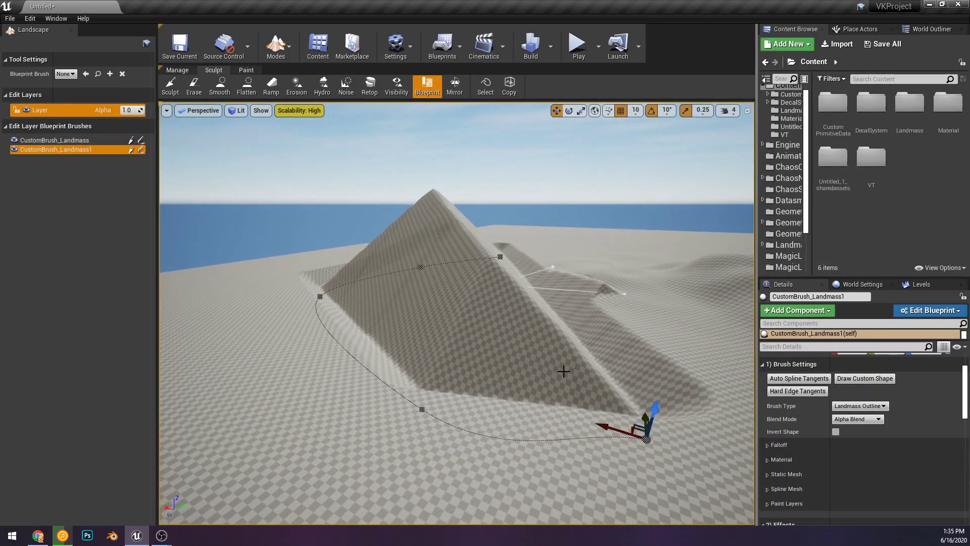
Step: In the second brush's Falloff settings, set Falloff Mode to Width and enable Cap Shape
scroll(799, 405, "down", 3)
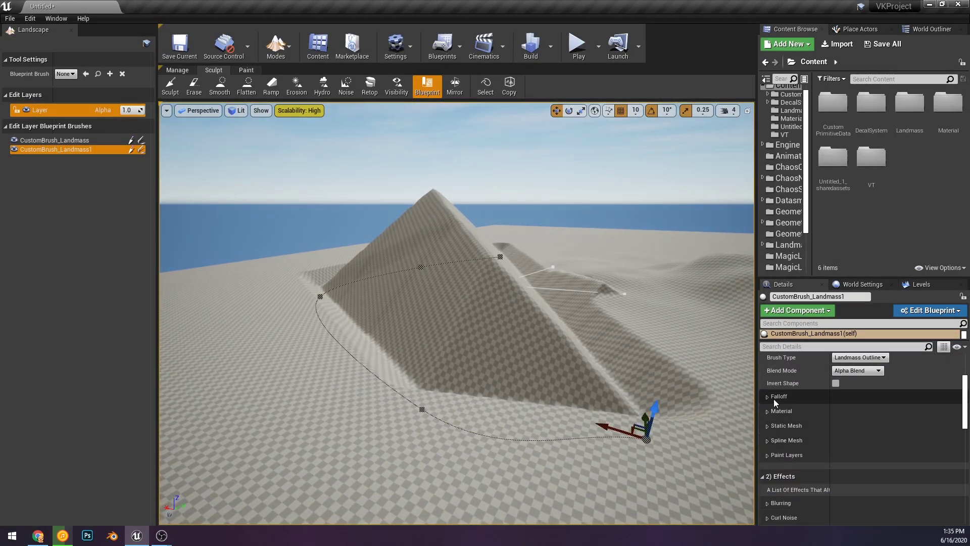
left_click(770, 398)
left_click(836, 411)
left_click(835, 410)
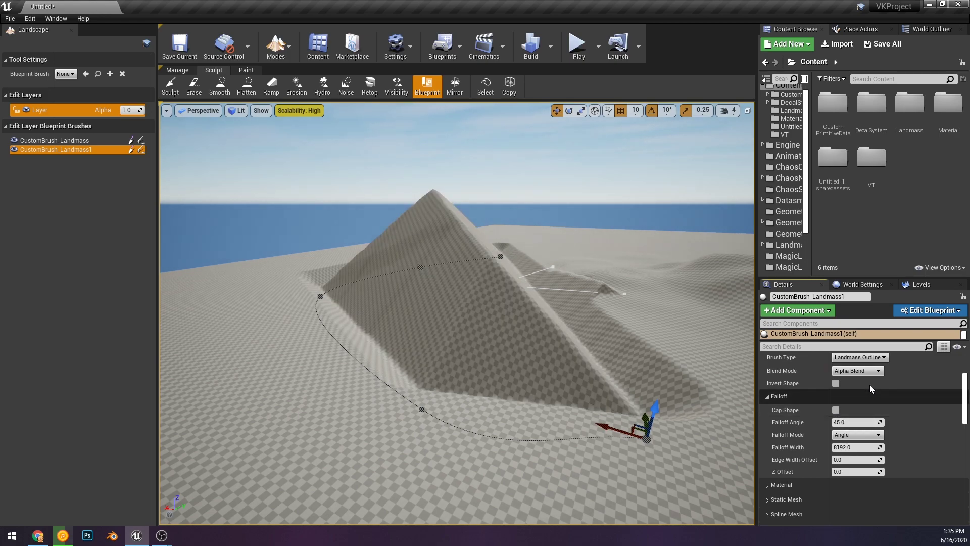
left_click(870, 436)
left_click(860, 450)
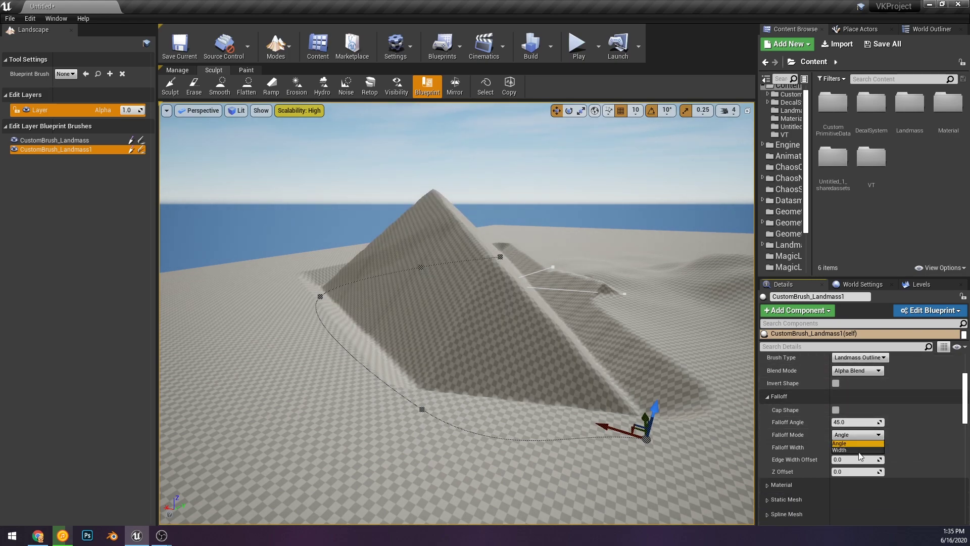
left_click(836, 410)
Step: Raise the capped second Landmass brush high above the ground to form a broad, flat-topped mountain
left_click_drag(650, 414, 662, 121)
mouse_move(662, 121)
right_mouse_down()
mouse_move(748, 127)
mouse_move(753, 137)
mouse_move(657, 142)
mouse_move(604, 156)
right_mouse_up()
key("s")
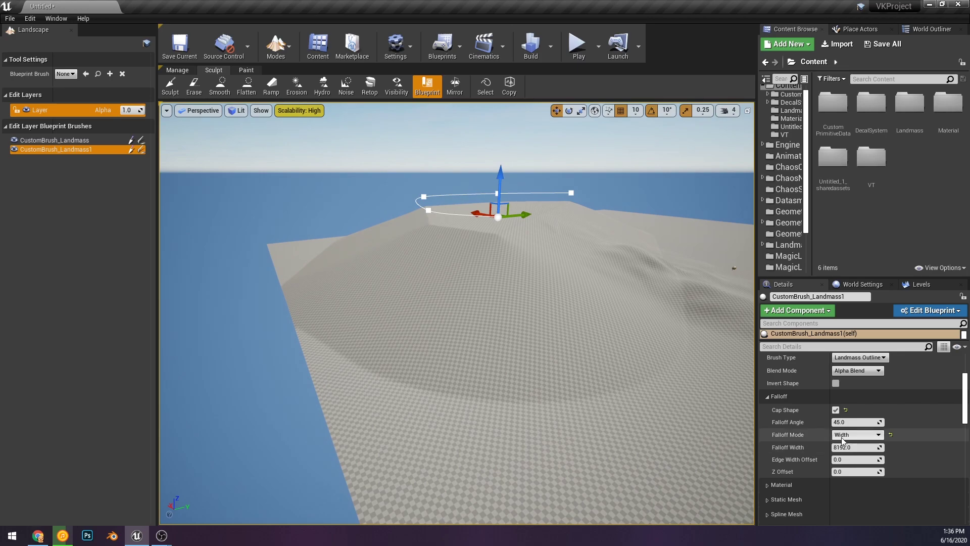
Step: Try the Angle Falloff Mode on the capped mountain, undo it and inspect the Width falloff's slopes
left_click(867, 442)
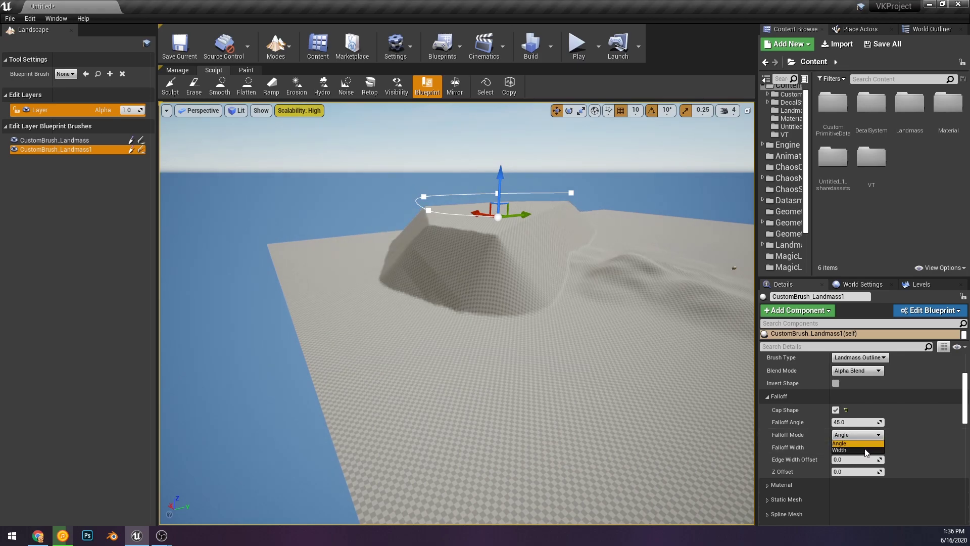
key("ctrl+z")
mouse_move(569, 207)
right_mouse_down()
mouse_move(622, 207)
mouse_move(566, 192)
right_mouse_up()
key("w")
key("s")
key("e")
mouse_move(566, 243)
right_mouse_down()
mouse_move(591, 283)
mouse_move(608, 262)
mouse_move(570, 277)
right_mouse_up()
key("a")
scroll(570, 278, "up", 1)
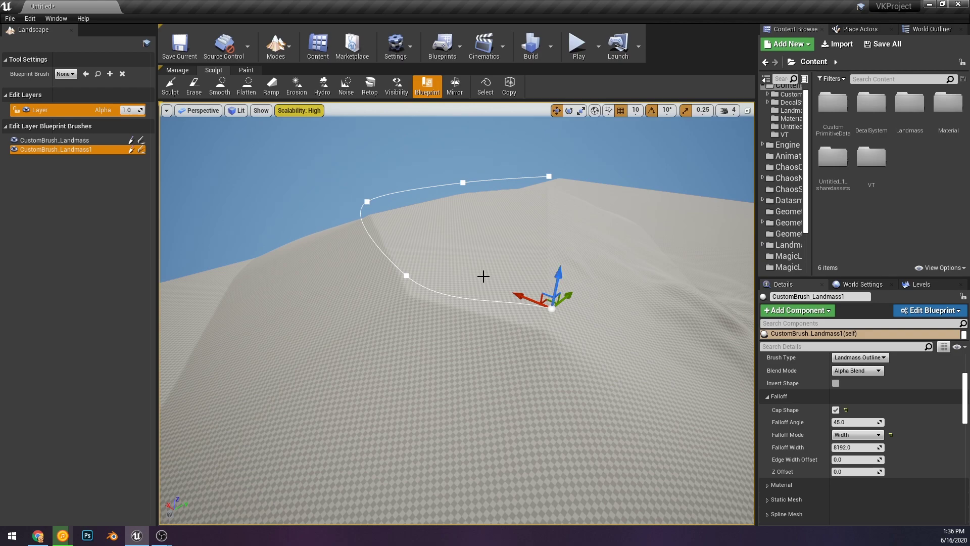
mouse_move(550, 301)
left_mouse_down()
mouse_move(380, 288)
mouse_move(372, 156)
mouse_move(668, 190)
mouse_move(427, 205)
left_mouse_up()
Step: Place a CustomBrush_Landmass_River brush on the landscape beside the mountain
left_click(66, 74)
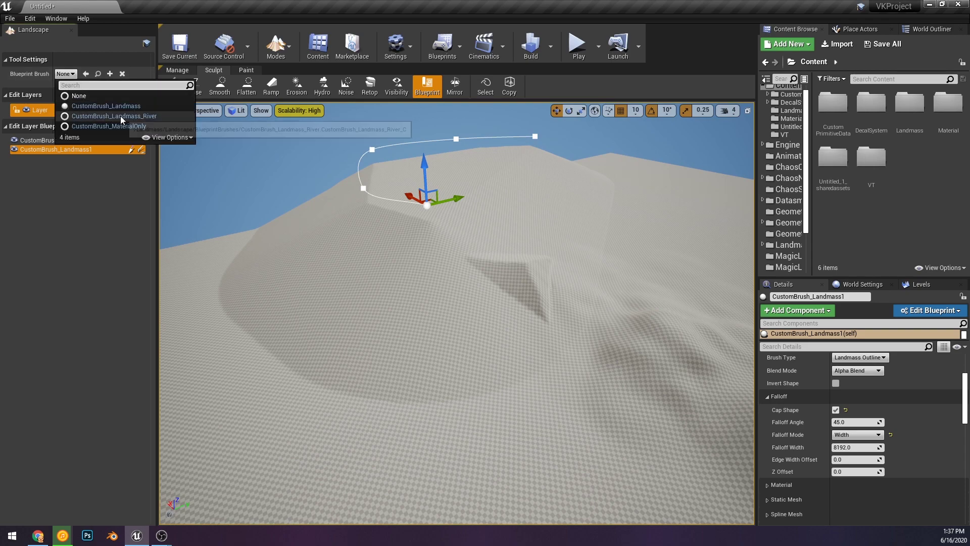
left_click(89, 112)
left_click(441, 283)
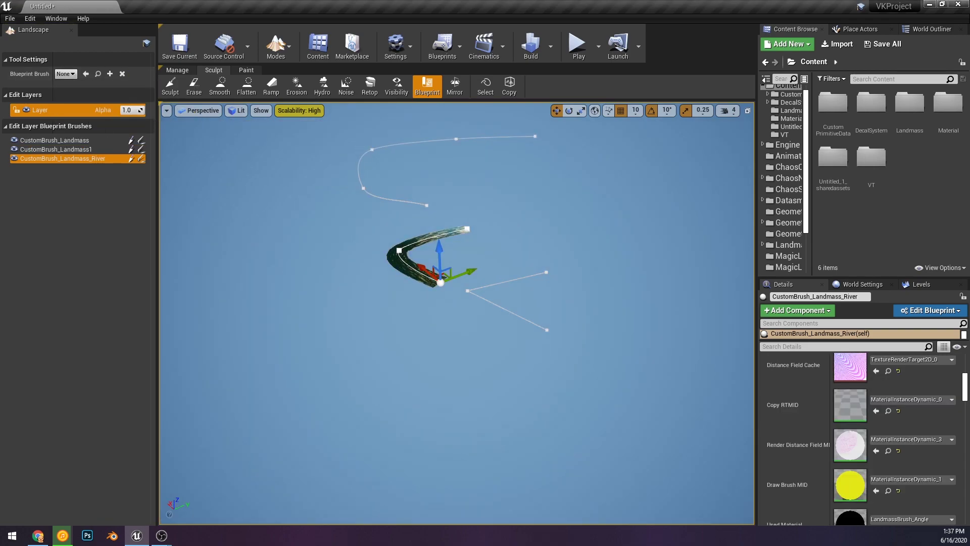
mouse_move(507, 358)
left_mouse_down()
mouse_move(530, 212)
mouse_move(475, 136)
mouse_move(352, 233)
left_mouse_up()
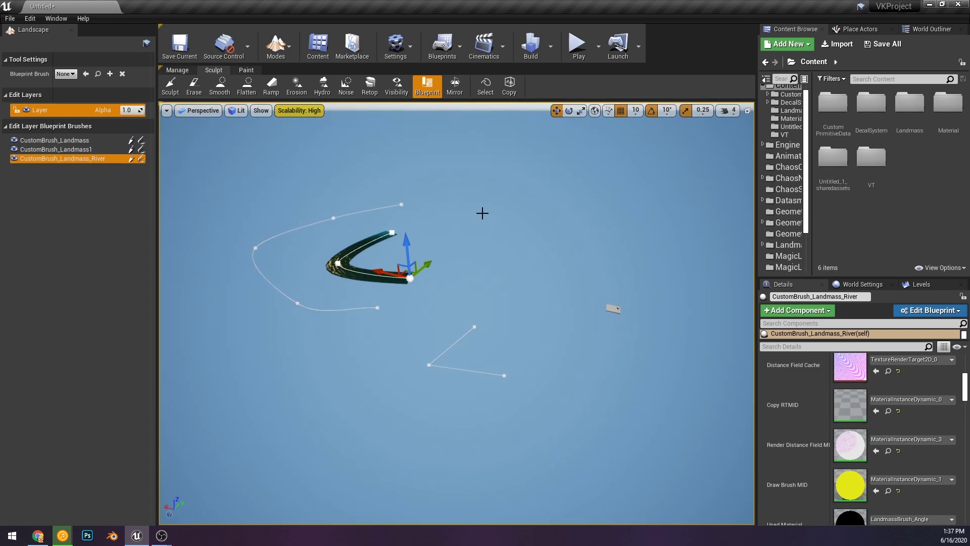
Step: Undo the river brush placement and the related brush edits
key("ctrl+z")
key("ctrl+z")
key("ctrl+z")
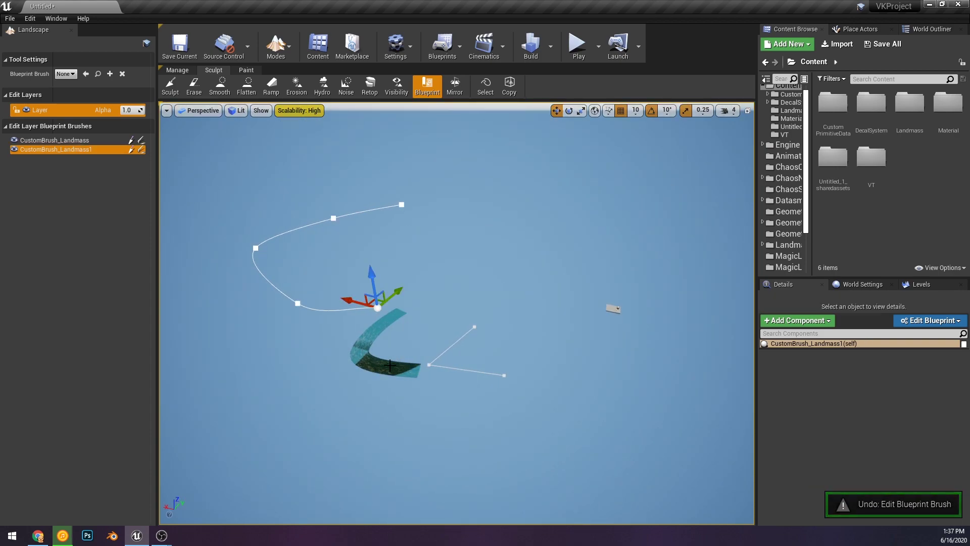
key("ctrl+z")
right_click_drag(453, 312, 384, 313)
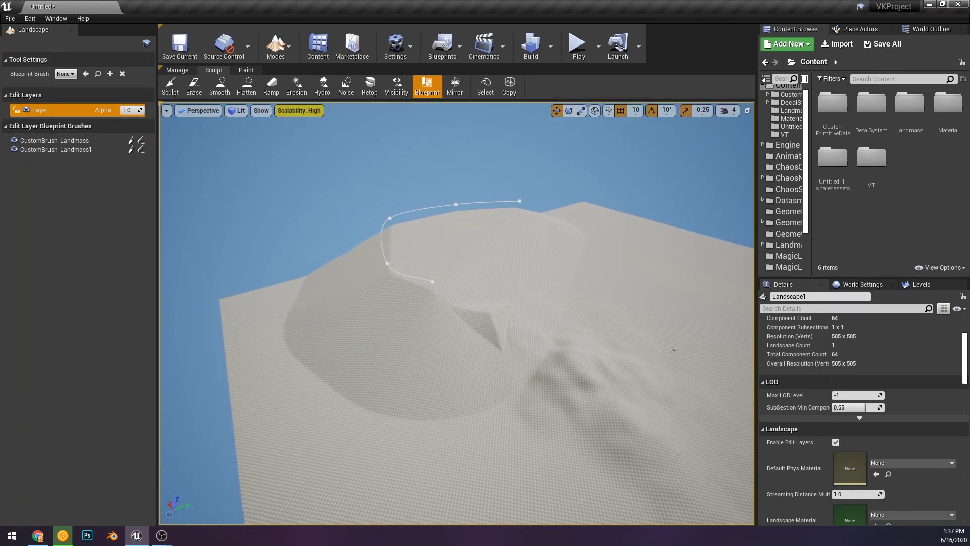
Step: Select the second Landmass brush and shift it slightly to reposition the flat-topped mountain
left_click(432, 281)
mouse_move(422, 271)
left_mouse_down()
mouse_move(569, 411)
mouse_move(358, 211)
mouse_move(463, 310)
mouse_move(399, 303)
mouse_move(392, 360)
mouse_move(523, 390)
mouse_move(497, 457)
mouse_move(487, 275)
mouse_move(437, 266)
left_mouse_up()
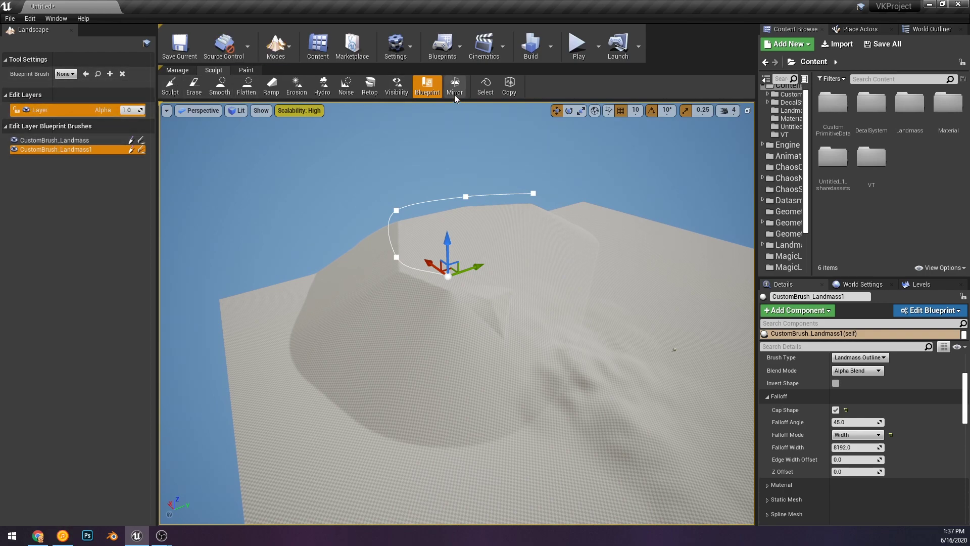
left_click(174, 71)
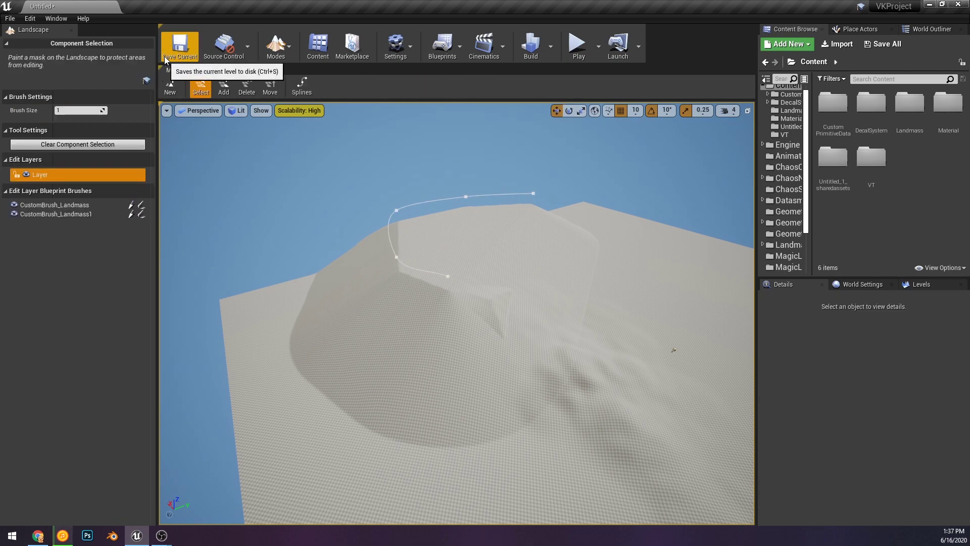
left_click(214, 70)
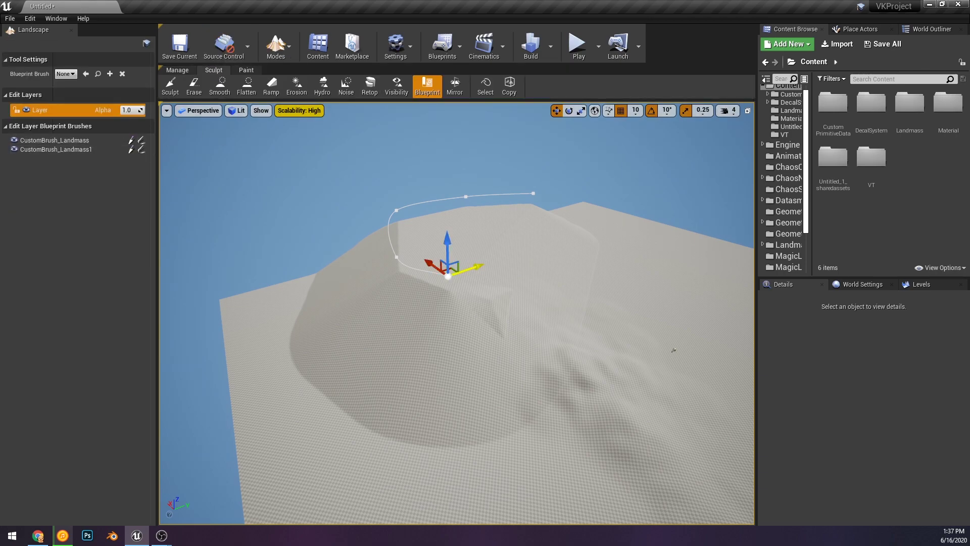
left_click(673, 349)
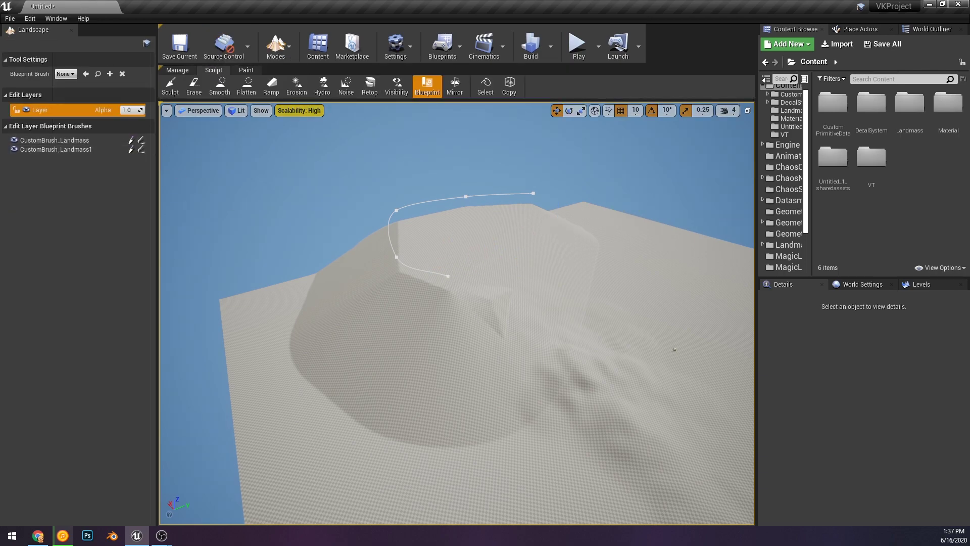
Step: Create a second landscape edit layer above the existing one and make it the active layer
left_click(55, 140)
right_click(39, 109)
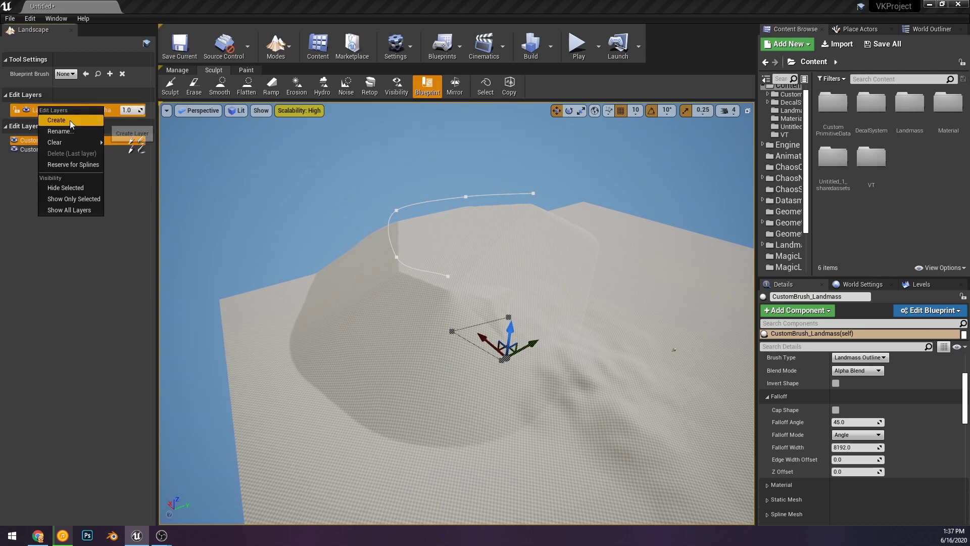
left_click(56, 120)
left_click(76, 110)
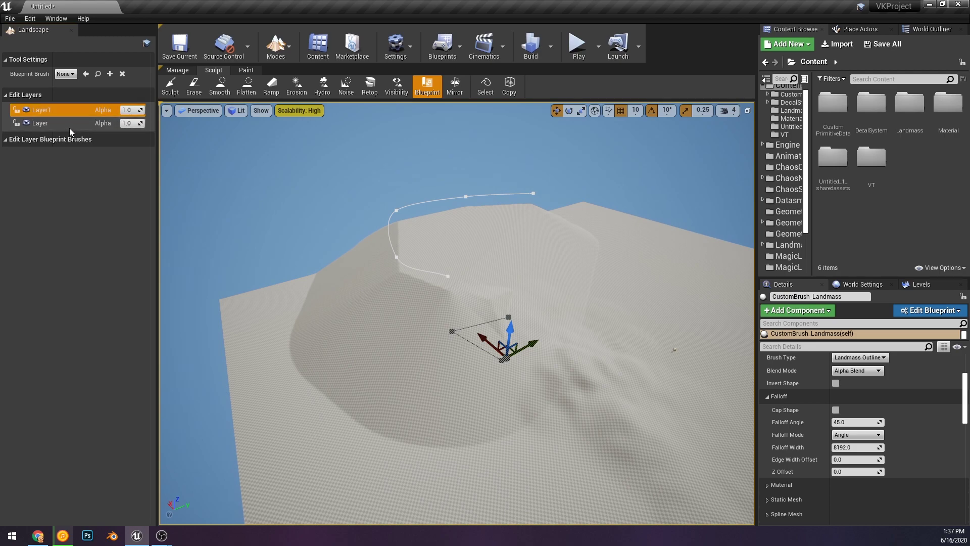
Step: Switch between the two edit layers to compare which blueprint brushes belong to each
left_click(141, 124)
mouse_move(133, 126)
left_mouse_down()
mouse_move(104, 126)
mouse_move(134, 126)
left_mouse_up()
right_click_drag(551, 231, 451, 187)
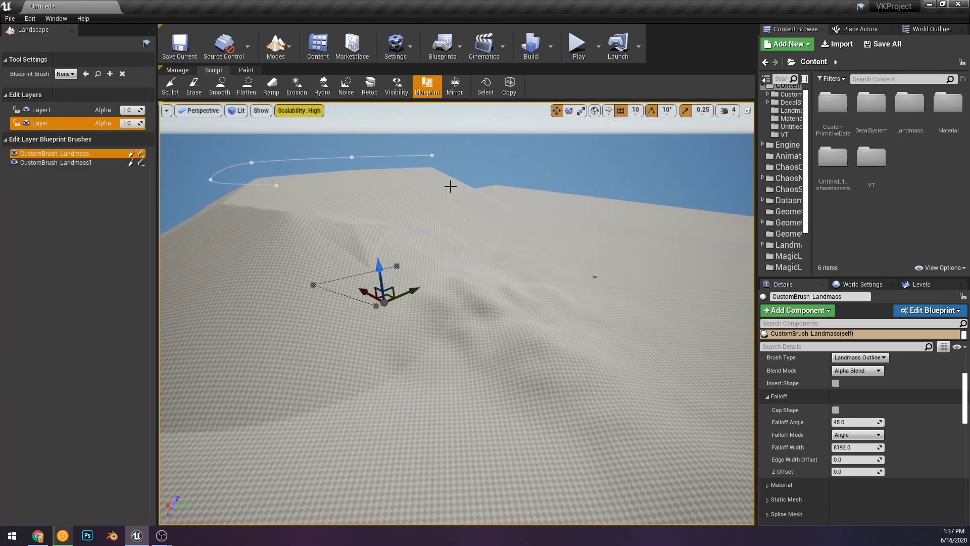
left_click(53, 161)
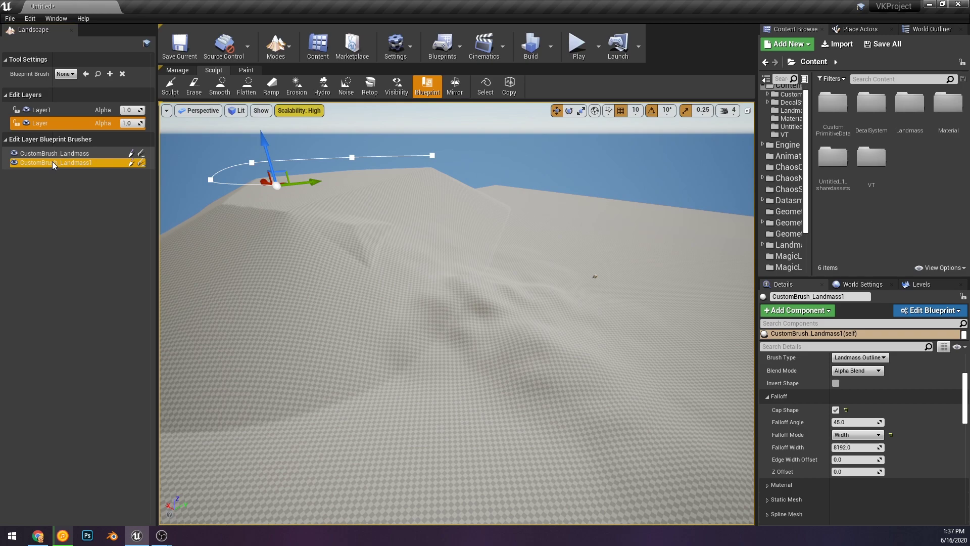
left_click(74, 109)
mouse_move(338, 210)
right_mouse_down()
mouse_move(338, 192)
mouse_move(353, 212)
right_mouse_up()
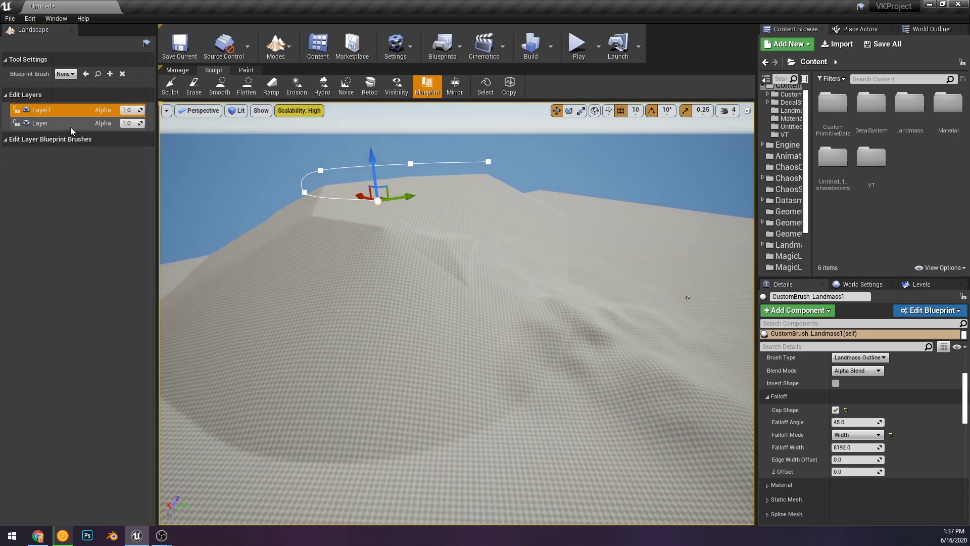
Step: Rename the lower landscape edit layer, which holds both blueprint brushes, as Main
left_click(54, 123)
left_click(46, 123)
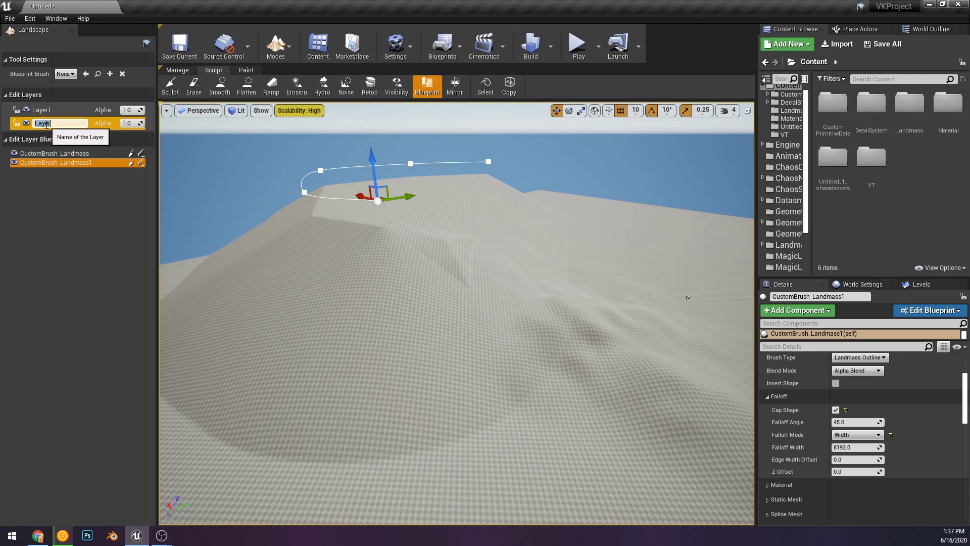
key("Return")
left_click(351, 221)
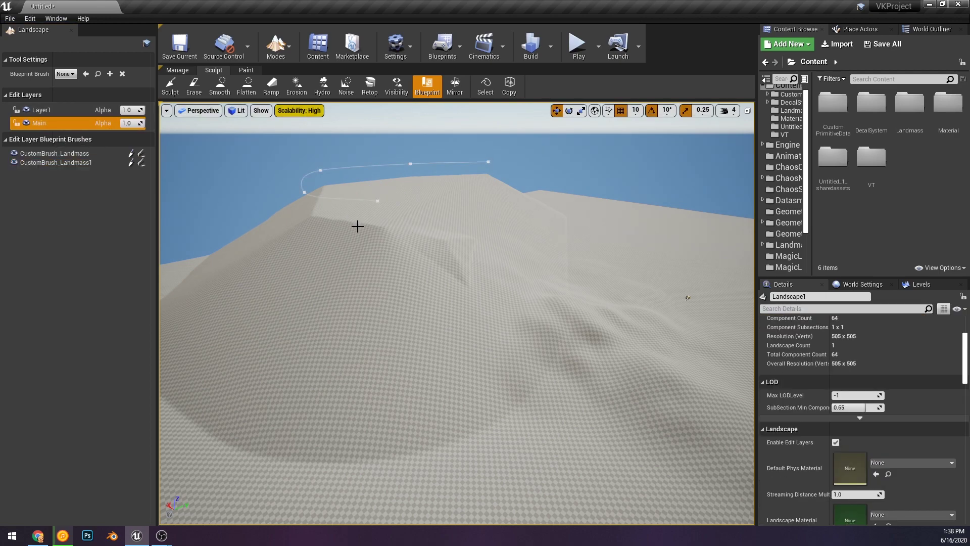
Step: Sculpt a raised peak and uneven bumps onto the flat-topped mountain in Layer1, using tool strength 0.3 and brush size 2048
left_click(70, 111)
mouse_move(283, 145)
right_mouse_down()
mouse_move(283, 162)
mouse_move(268, 157)
right_mouse_up()
right_click_drag(476, 229, 476, 223)
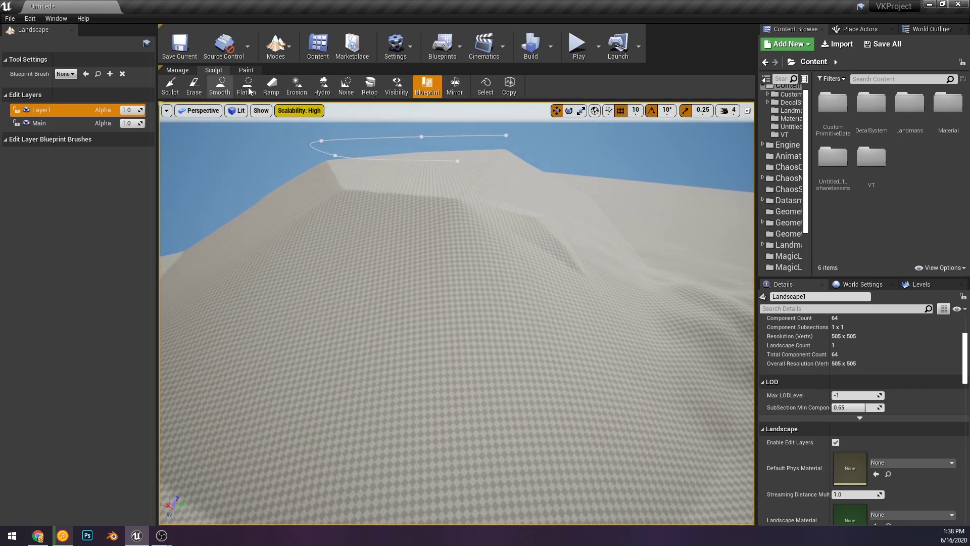
left_click(170, 87)
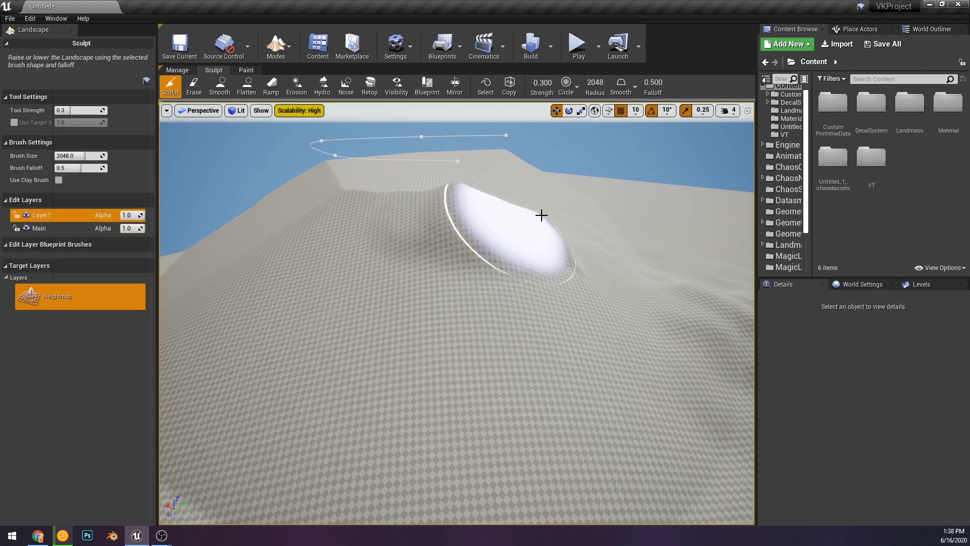
left_click(546, 217)
mouse_move(335, 302)
left_mouse_down()
mouse_move(544, 438)
mouse_move(511, 204)
mouse_move(366, 214)
mouse_move(352, 230)
left_mouse_up()
mouse_move(356, 227)
right_mouse_down()
mouse_move(455, 293)
mouse_move(445, 233)
mouse_move(356, 228)
right_mouse_up()
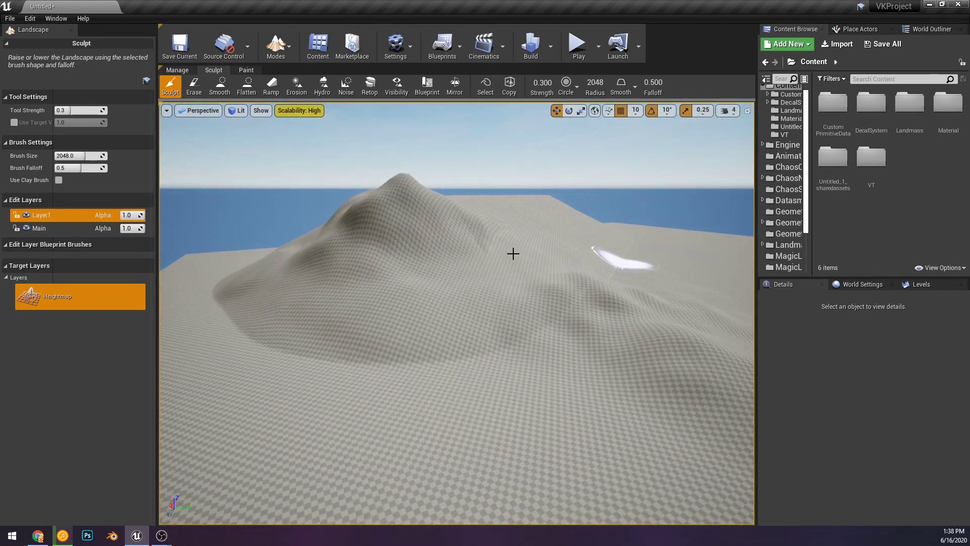
mouse_move(522, 268)
right_mouse_down()
mouse_move(661, 334)
mouse_move(286, 179)
right_mouse_up()
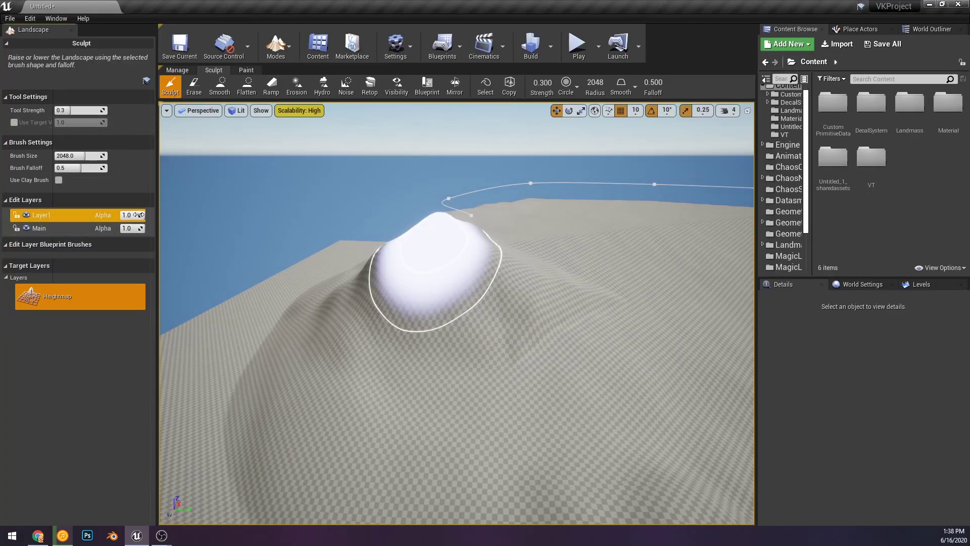
Step: Try out Layer1's alpha and toggle its visibility off and on to check how its sculpting affects the mountain
mouse_move(135, 214)
left_mouse_down()
mouse_move(96, 215)
mouse_move(144, 214)
mouse_move(98, 214)
mouse_move(135, 214)
left_mouse_up()
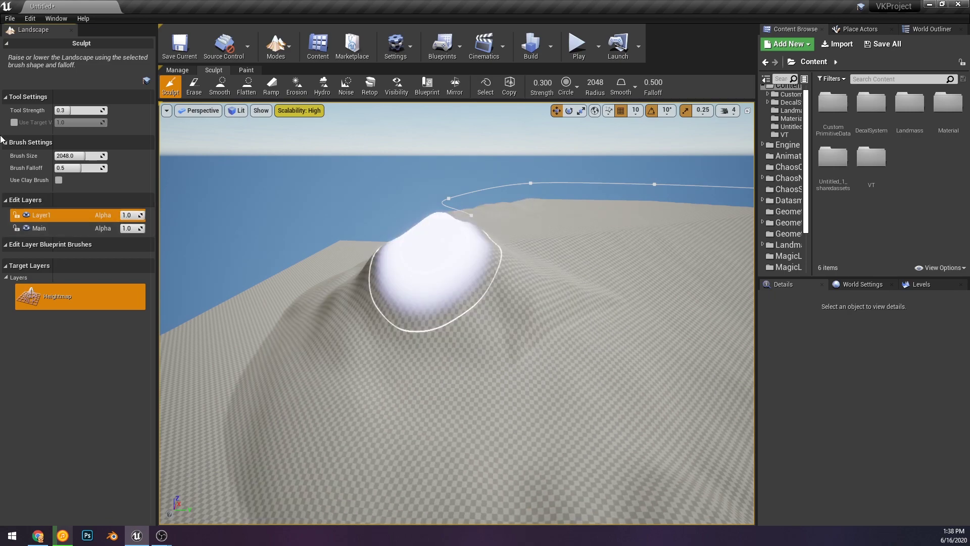
left_click(26, 215)
mouse_move(704, 320)
right_mouse_down()
mouse_move(723, 298)
mouse_move(748, 298)
mouse_move(703, 320)
right_mouse_up()
key("s")
left_click(26, 215)
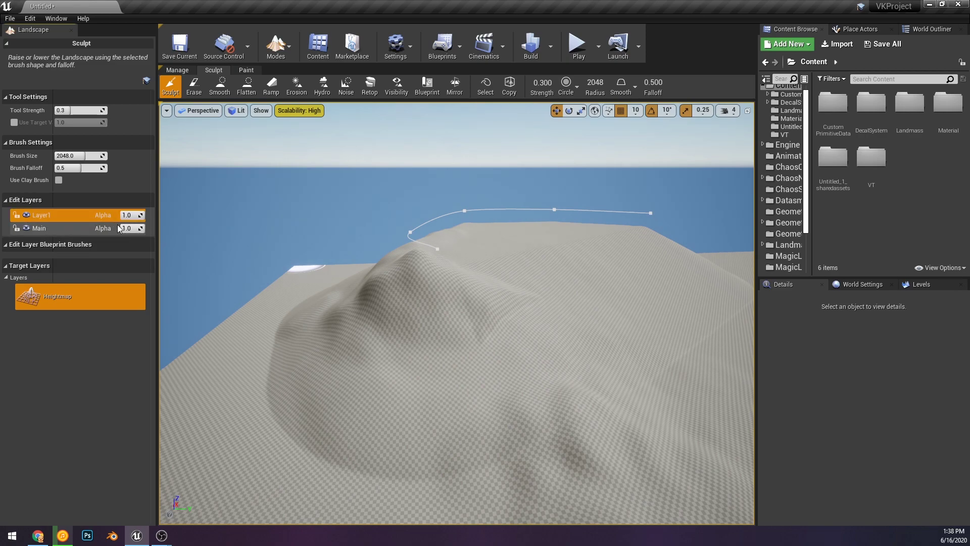
mouse_move(134, 215)
left_mouse_down()
mouse_move(104, 215)
mouse_move(142, 215)
mouse_move(126, 228)
mouse_move(96, 228)
mouse_move(134, 228)
left_mouse_up()
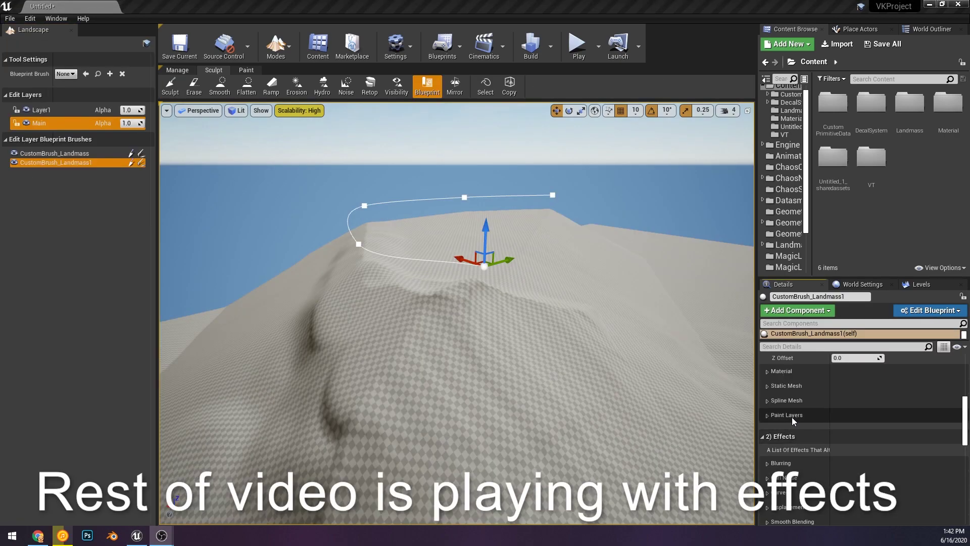
Step: Examine the Material, Static Mesh and Spline Mesh settings of the second Landmass brush in the Main layer
scroll(793, 420, "up", 3)
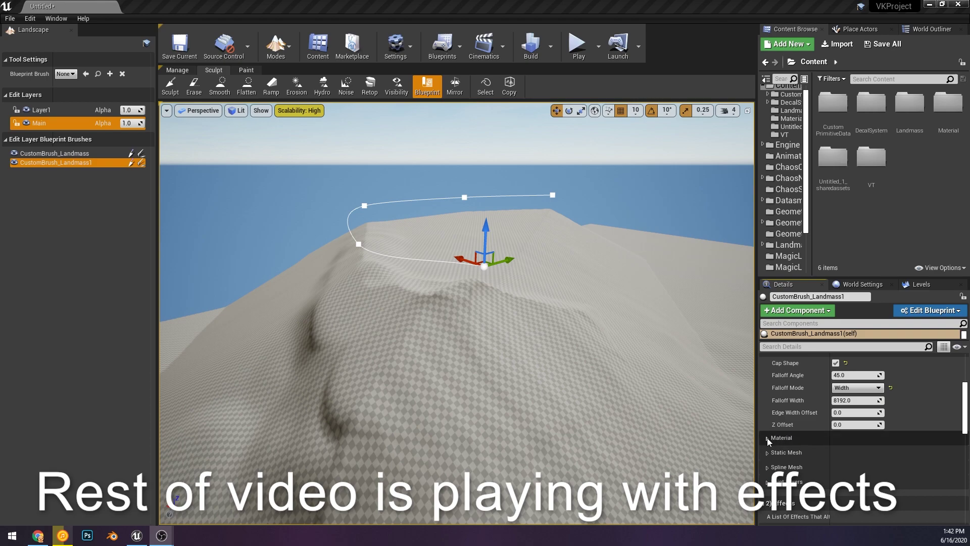
left_click(767, 438)
scroll(778, 403, "down", 5)
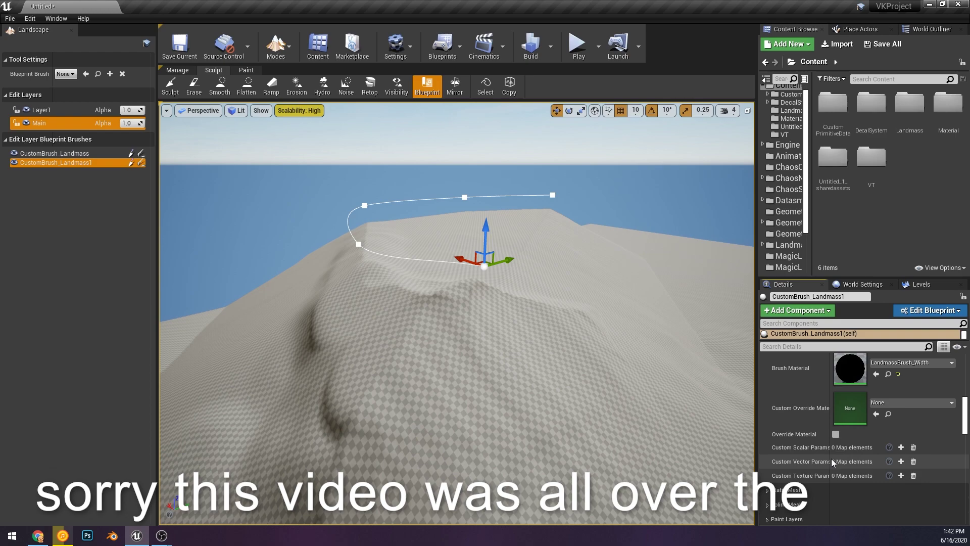
left_click_drag(832, 459, 865, 456)
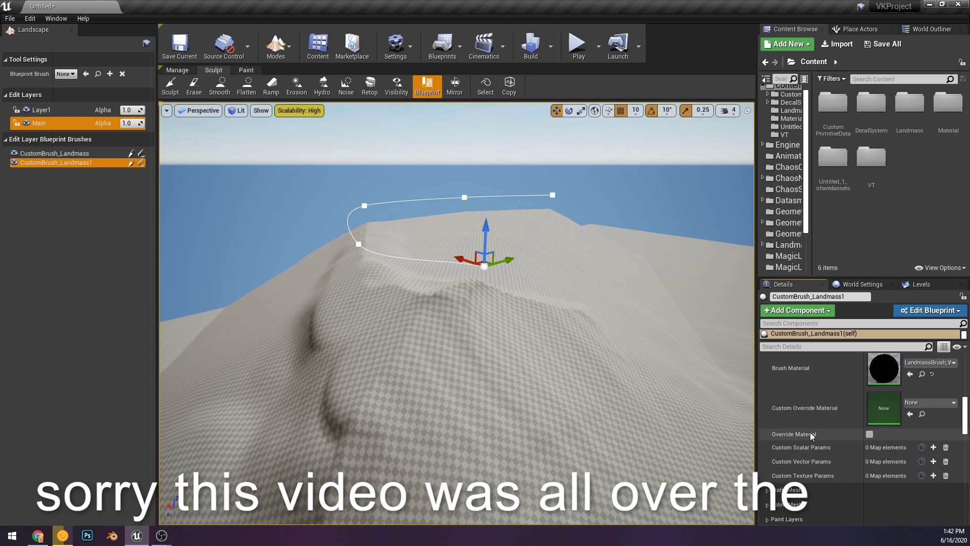
scroll(779, 447, "down", 6)
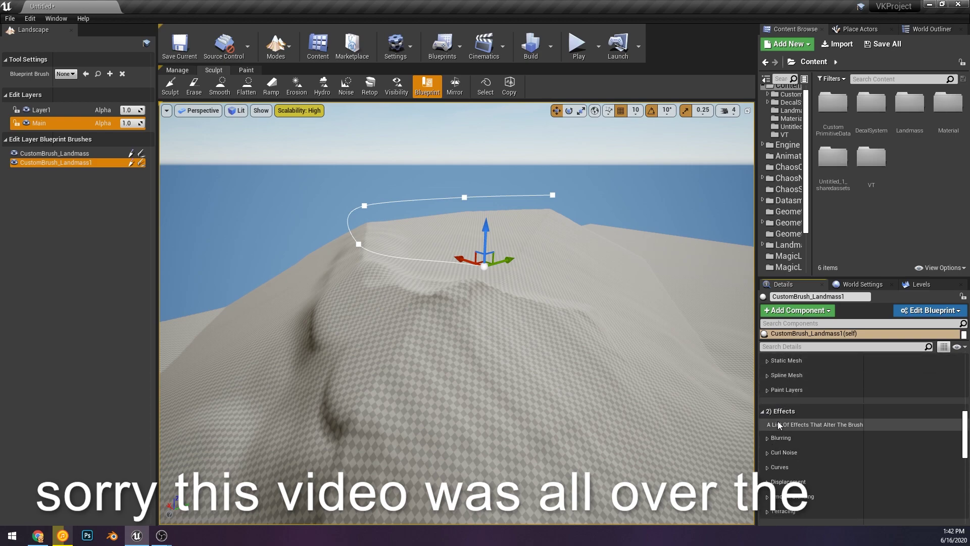
scroll(775, 413, "up", 3)
left_click(767, 426)
left_click(766, 427)
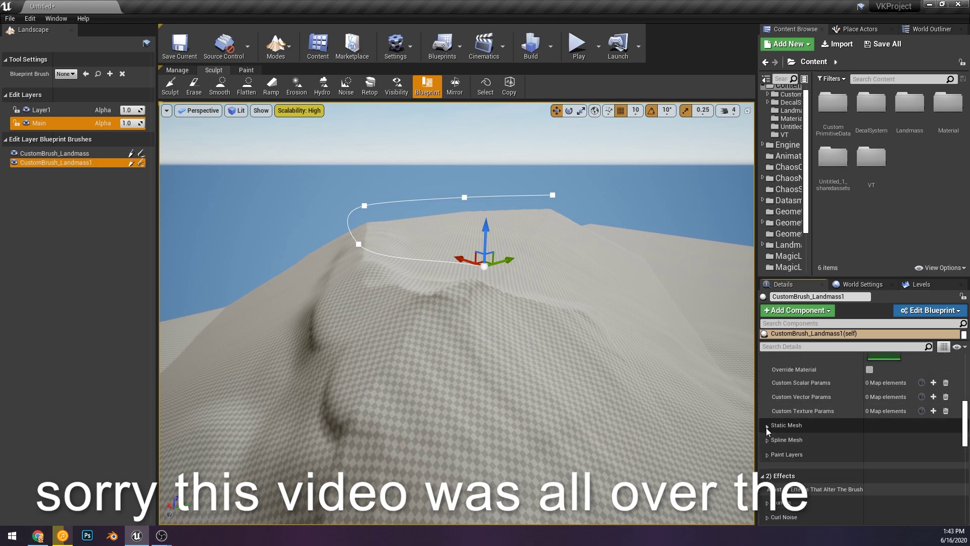
left_click(768, 440)
left_click(769, 440)
Step: Add one element to the second Landmass brush's Paint Layer Target Settings and expand its members
left_click(769, 455)
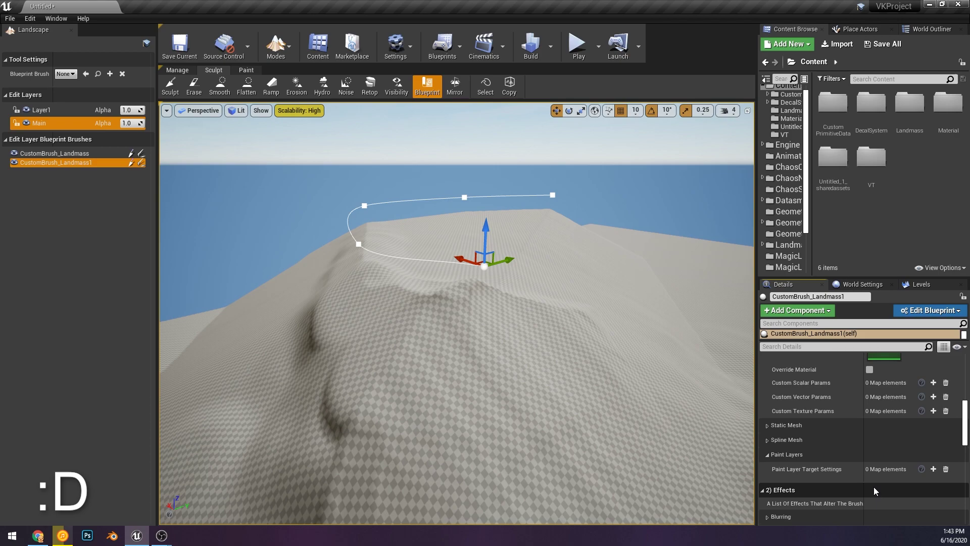
scroll(793, 448, "down", 2)
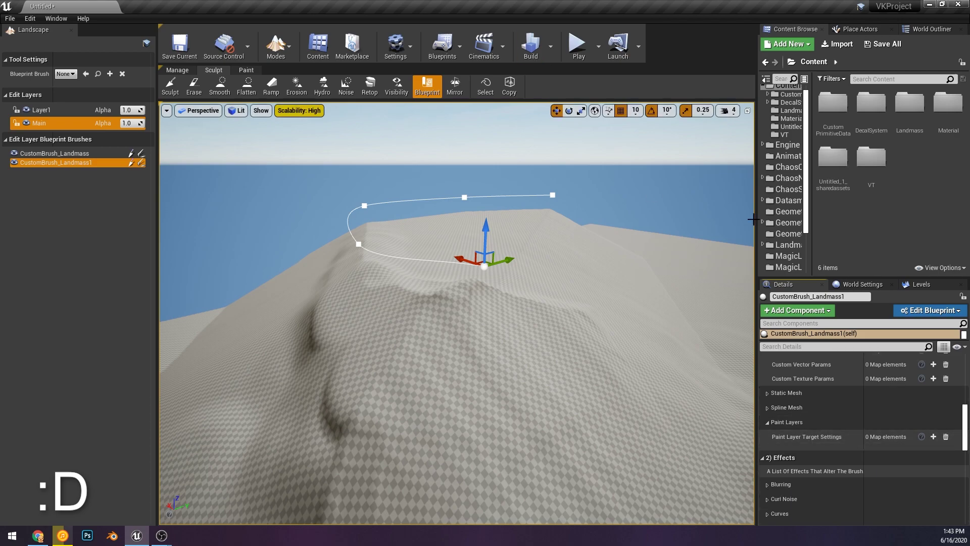
left_click(933, 436)
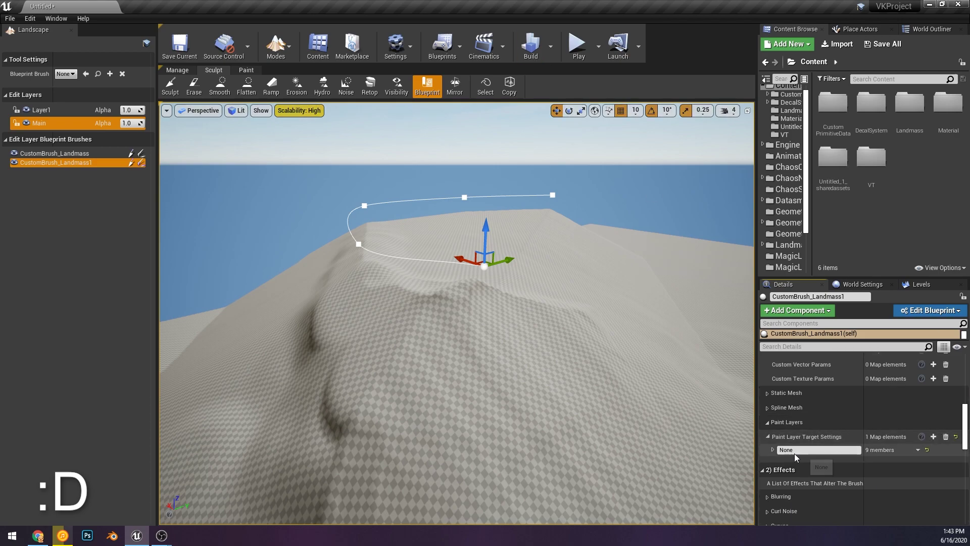
left_click(773, 450)
scroll(814, 419, "down", 3)
right_click_drag(723, 380, 708, 343)
right_click_drag(509, 429, 509, 381)
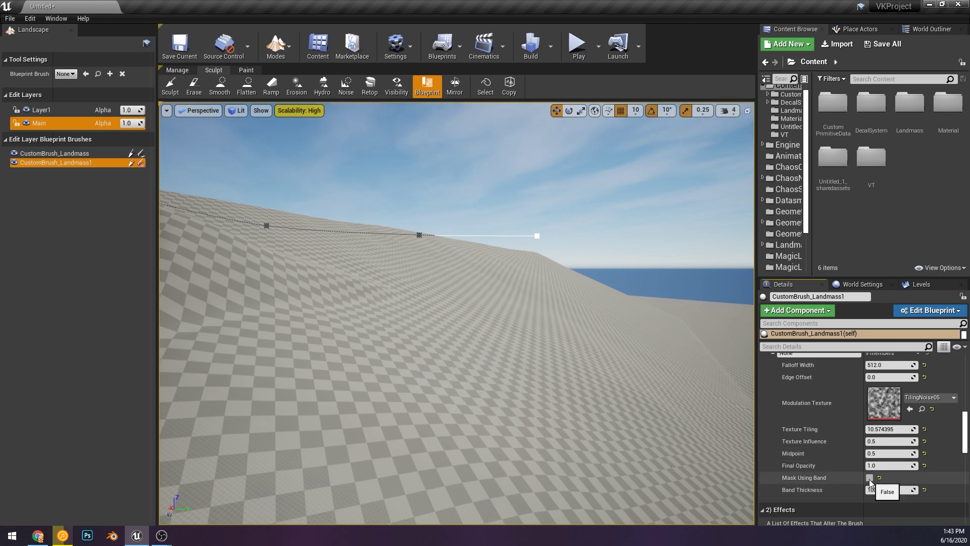
Step: Leave the paint layer element's name as None and set its falloff width to 423.84549
scroll(814, 387, "up", 1)
left_click_drag(813, 369, 734, 368)
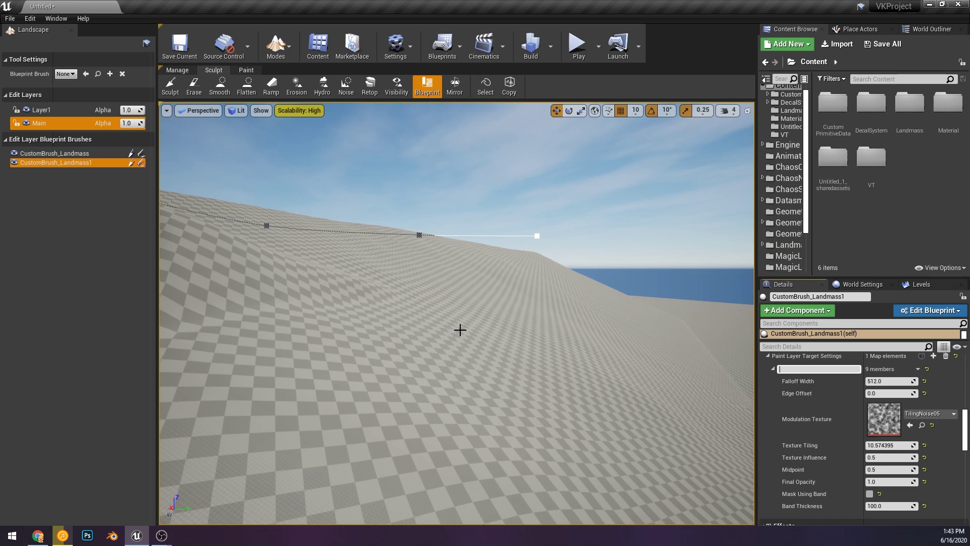
left_click(956, 381)
left_click_drag(890, 381, 867, 381)
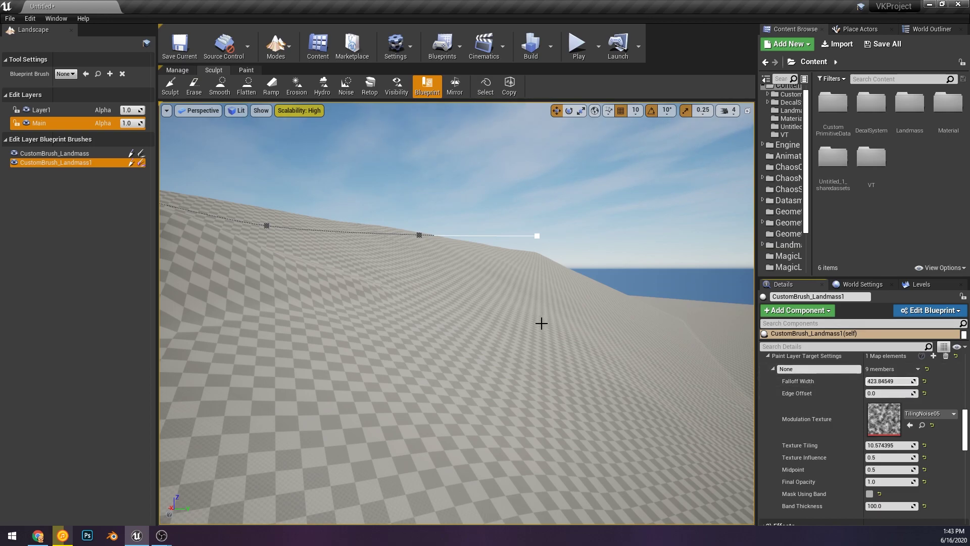
mouse_move(587, 323)
right_mouse_down()
mouse_move(586, 364)
mouse_move(566, 319)
mouse_move(581, 344)
mouse_move(586, 319)
right_mouse_up()
key("s")
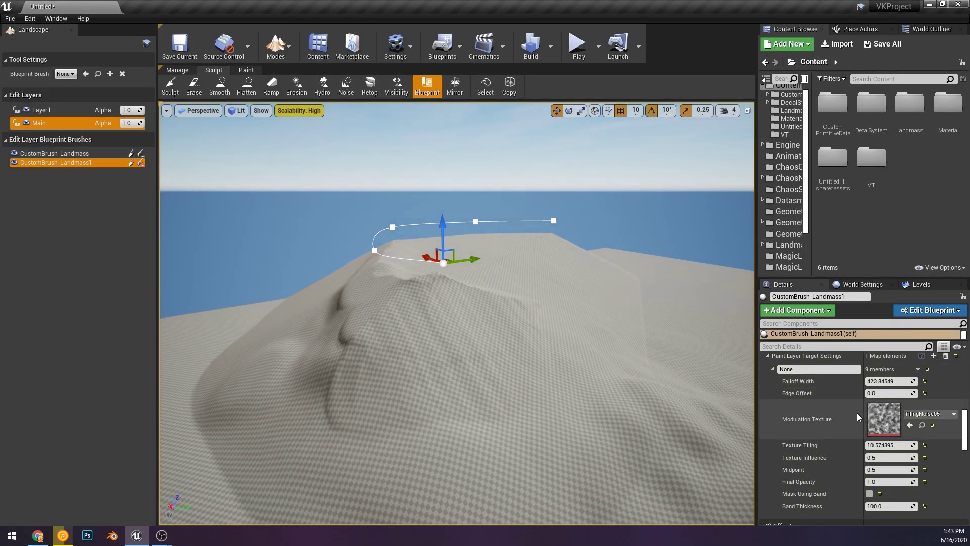
Step: Shift the second Landmass brush slightly and raise its blur size to 34 in the Blurring effect
scroll(881, 425, "down", 2)
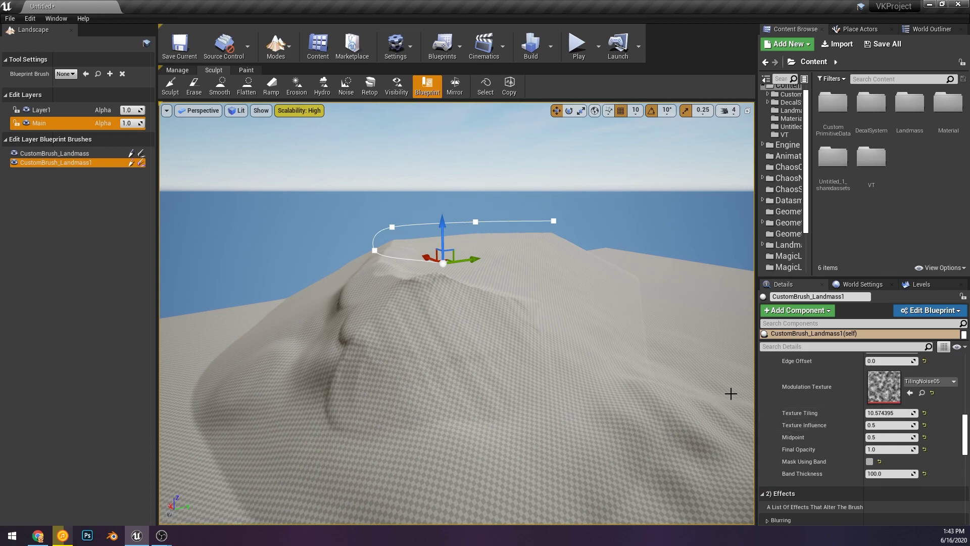
scroll(793, 410, "down", 7)
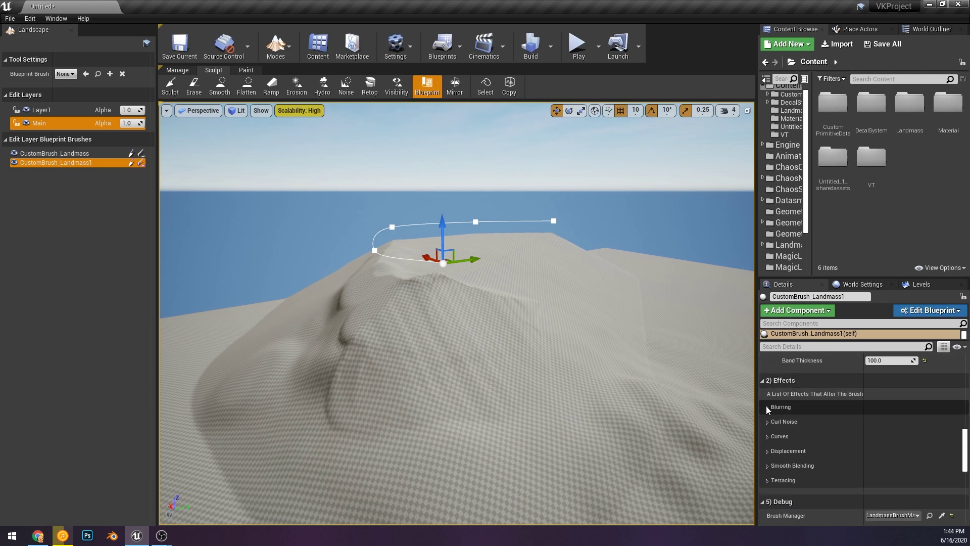
left_click(767, 407)
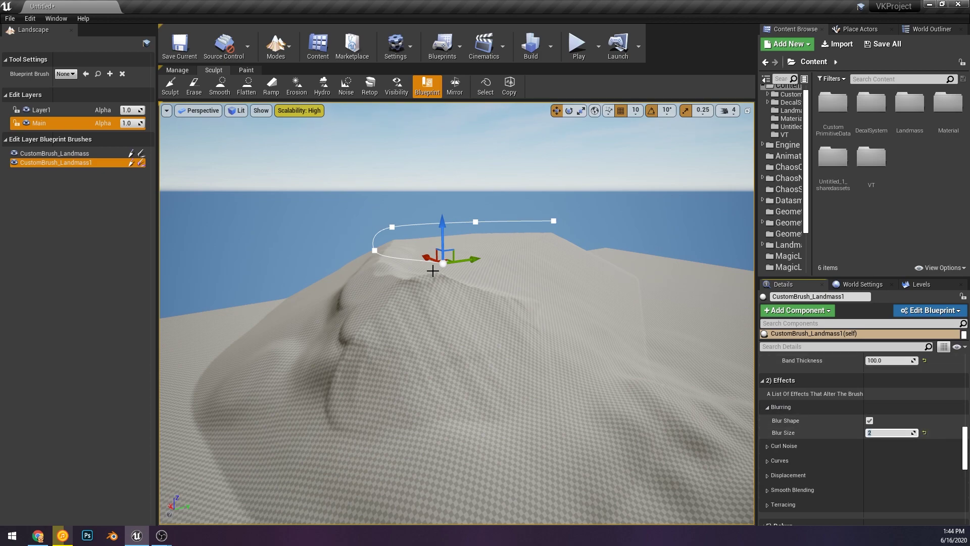
mouse_move(455, 263)
left_mouse_down()
mouse_move(375, 273)
mouse_move(462, 283)
left_mouse_up()
mouse_move(890, 433)
left_mouse_down()
mouse_move(960, 433)
mouse_move(897, 433)
left_mouse_up()
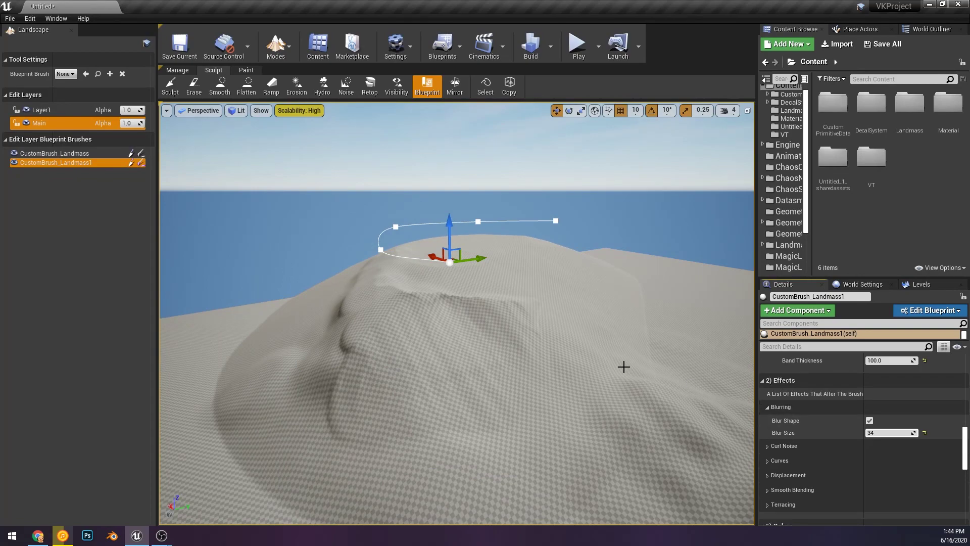
mouse_move(517, 381)
right_mouse_down()
mouse_move(475, 430)
mouse_move(490, 395)
right_mouse_up()
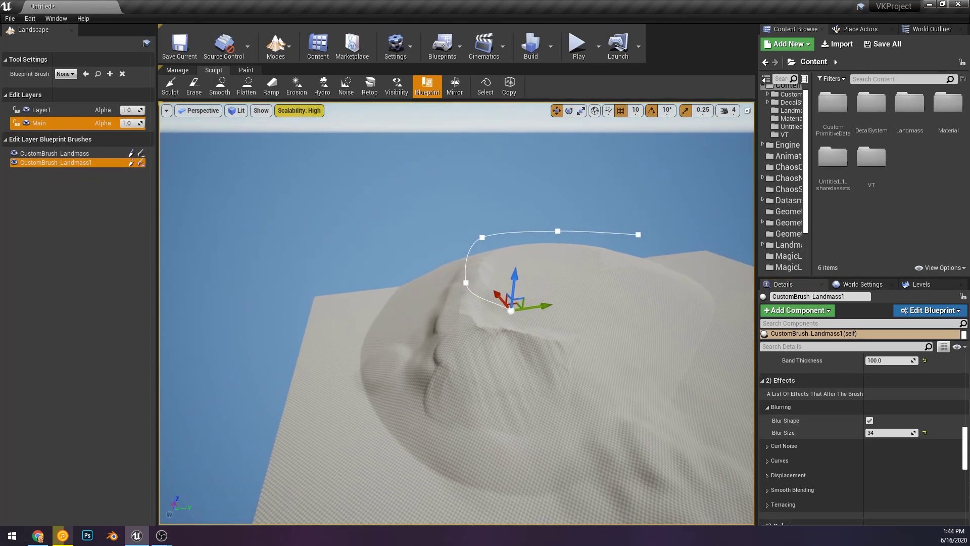
Step: Hide Layer1 and change the falloff mode of the second Landmass brush
left_click(26, 110)
right_click_drag(354, 263, 243, 197)
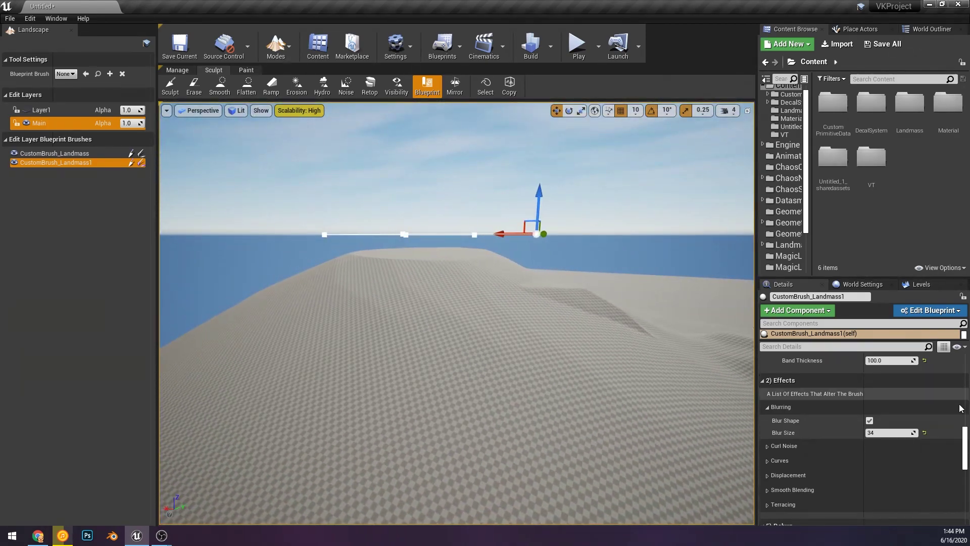
scroll(834, 399, "up", 10)
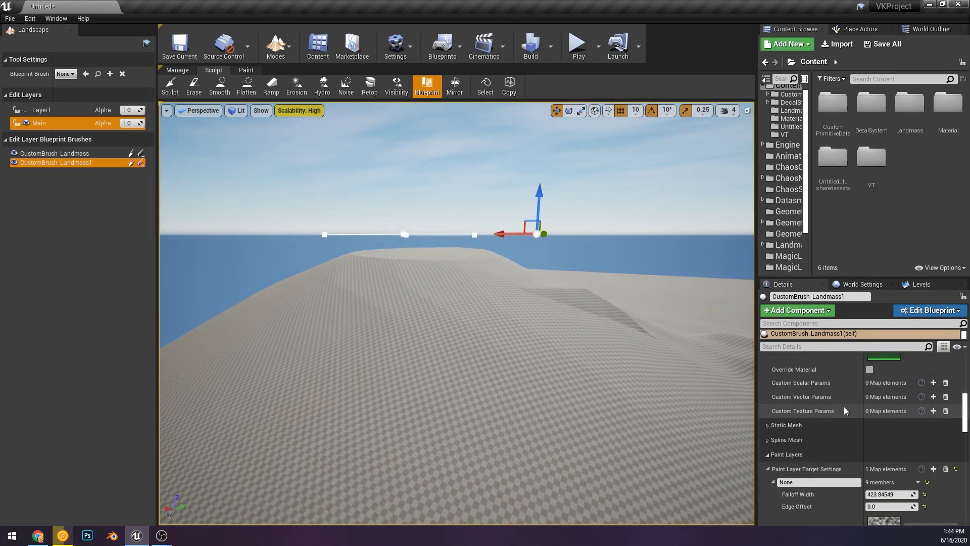
left_click(909, 422)
left_click(879, 430)
right_click_drag(727, 327, 566, 384)
right_click_drag(434, 344, 435, 354)
Step: Raise the blur size of the second Landmass brush to 43
scroll(856, 445, "down", 8)
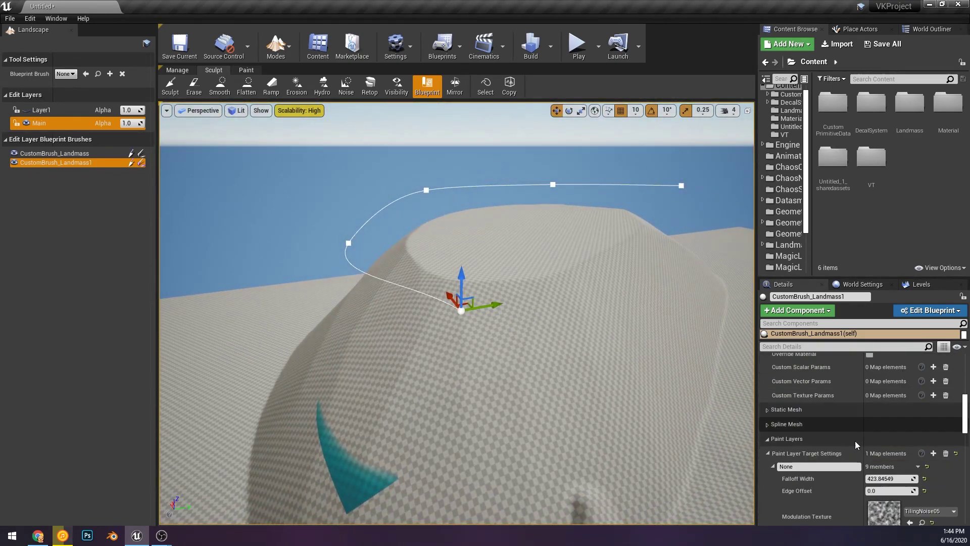
scroll(879, 384, "down", 5)
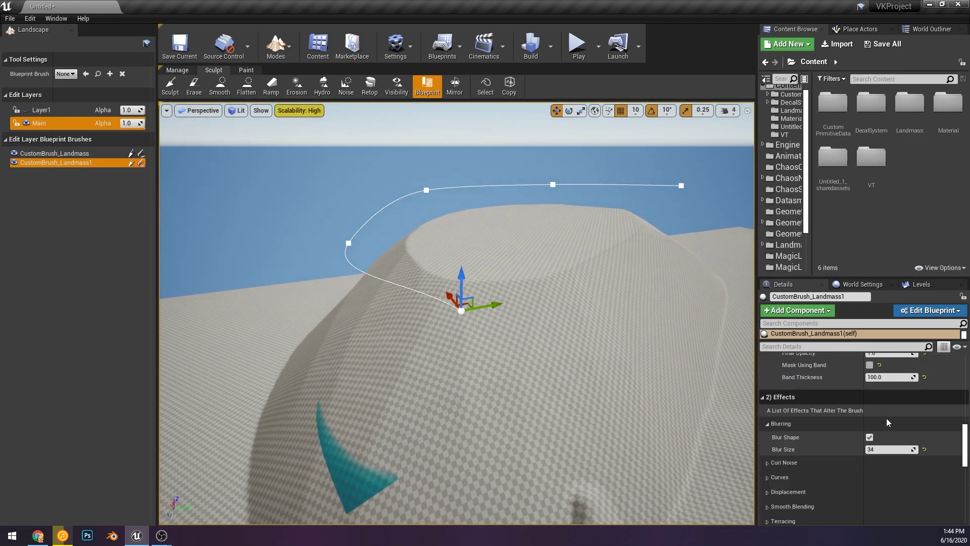
left_click_drag(898, 385, 901, 384)
mouse_move(411, 303)
right_mouse_down()
mouse_move(531, 308)
mouse_move(401, 301)
right_mouse_up()
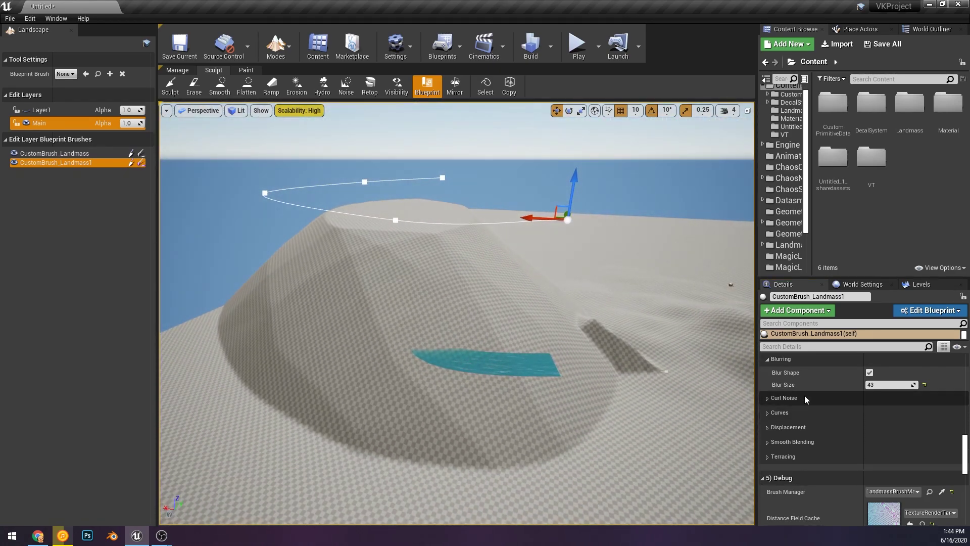
Step: Increase the first Curl Noise value of the second Landmass brush to roughen the mountain's slopes
left_click(803, 399)
left_click_drag(890, 411, 906, 411)
right_click_drag(456, 312, 326, 318)
mouse_move(526, 349)
right_mouse_down()
mouse_move(566, 349)
mouse_move(556, 369)
mouse_move(526, 349)
right_mouse_up()
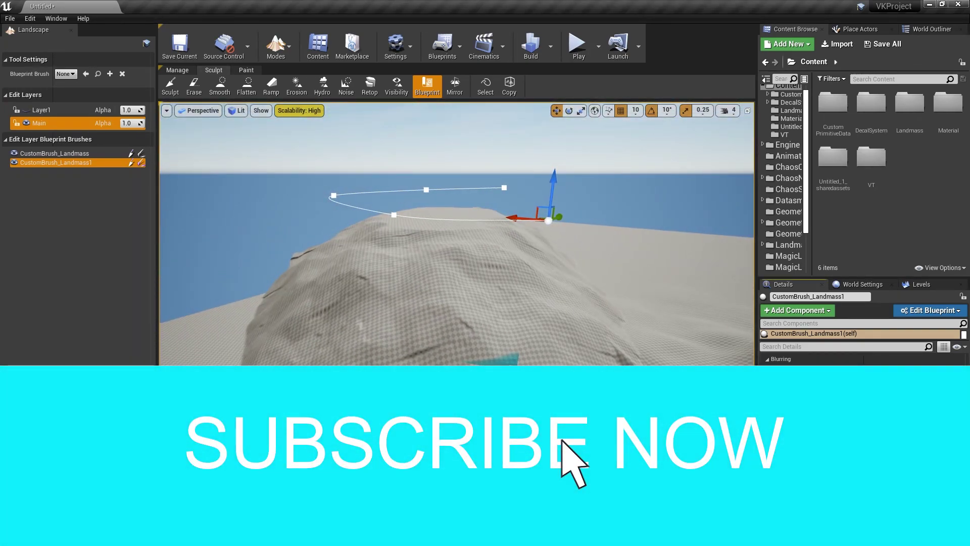